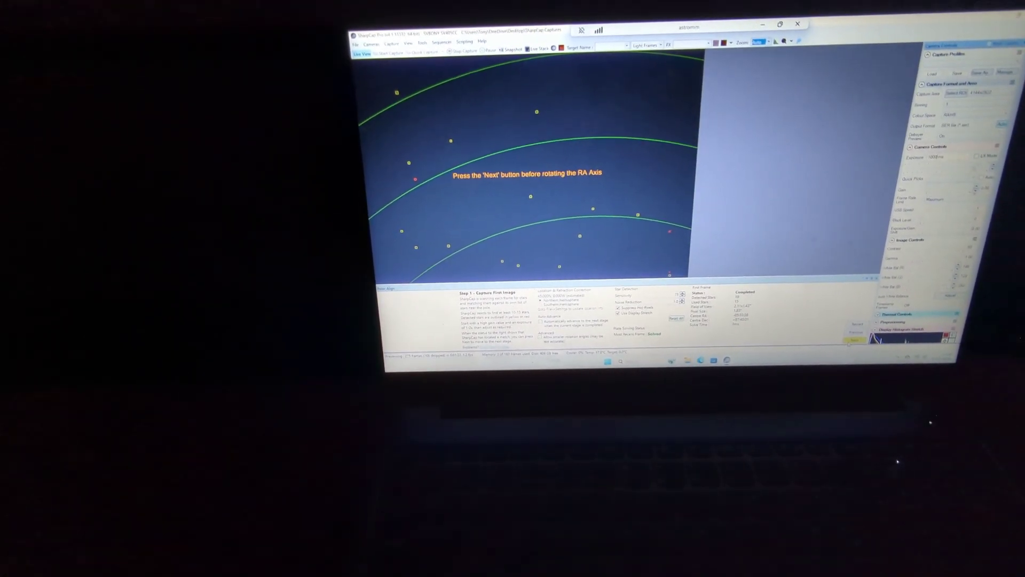
# Advance to polar-align Step 2 and, after the ~90° RA rotation, reach a Good 00'01'14" error.
pyautogui.click(851, 344)
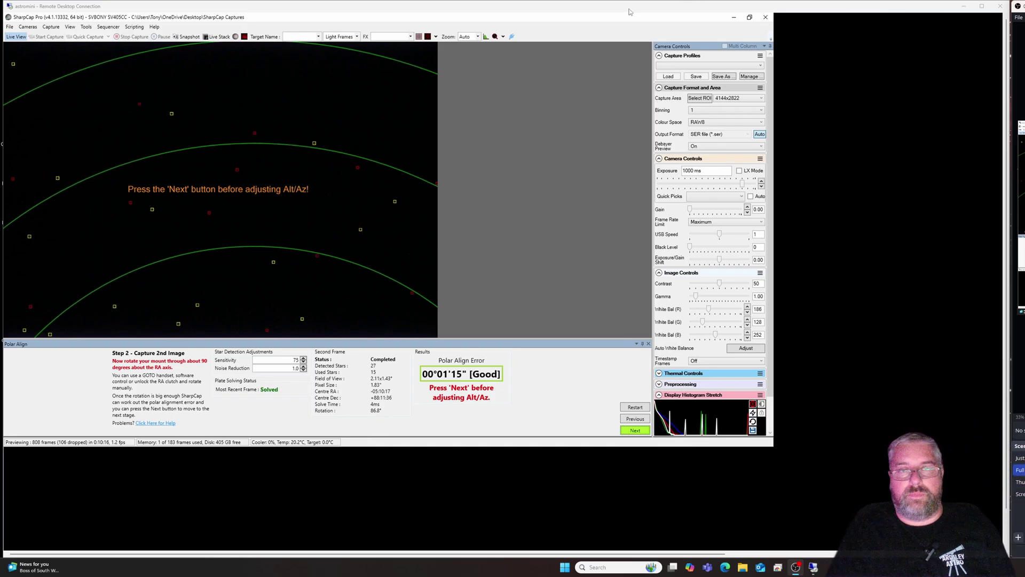
# Close SharpCap and launch N.I.N.A. by searching 'nina' from the Start menu.
pyautogui.click(766, 17)
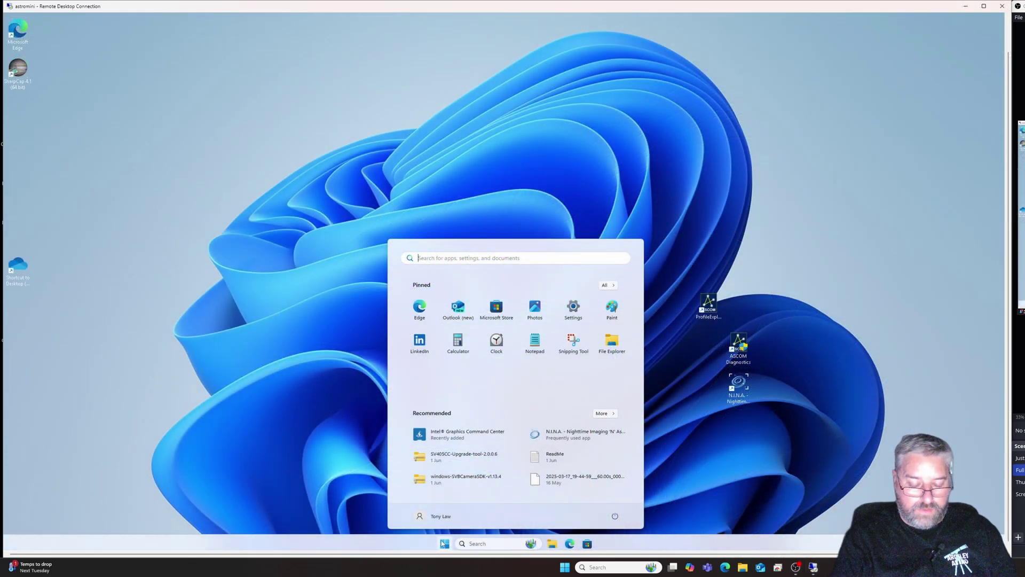
pyautogui.write('nina')
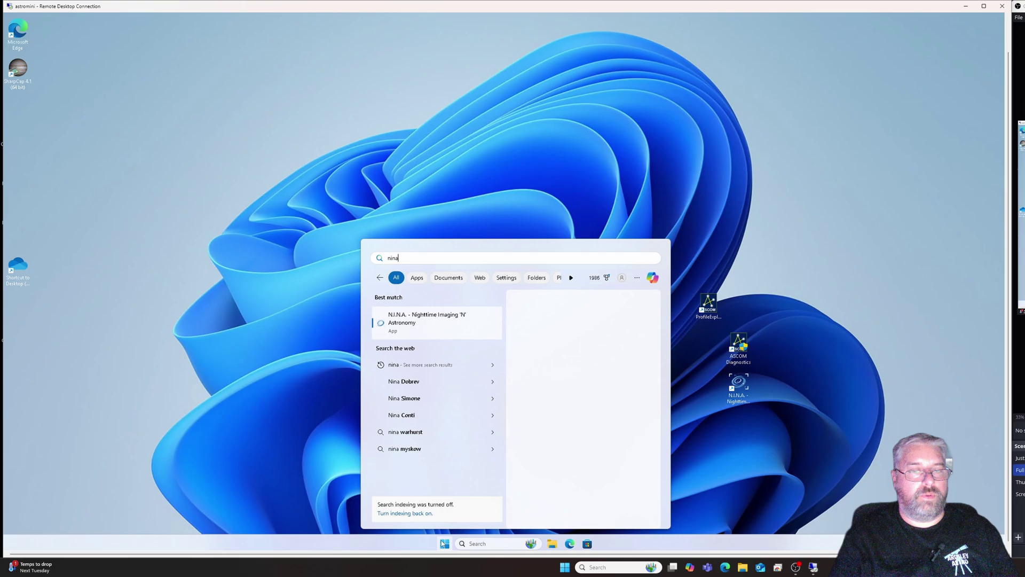
pyautogui.press('Return')
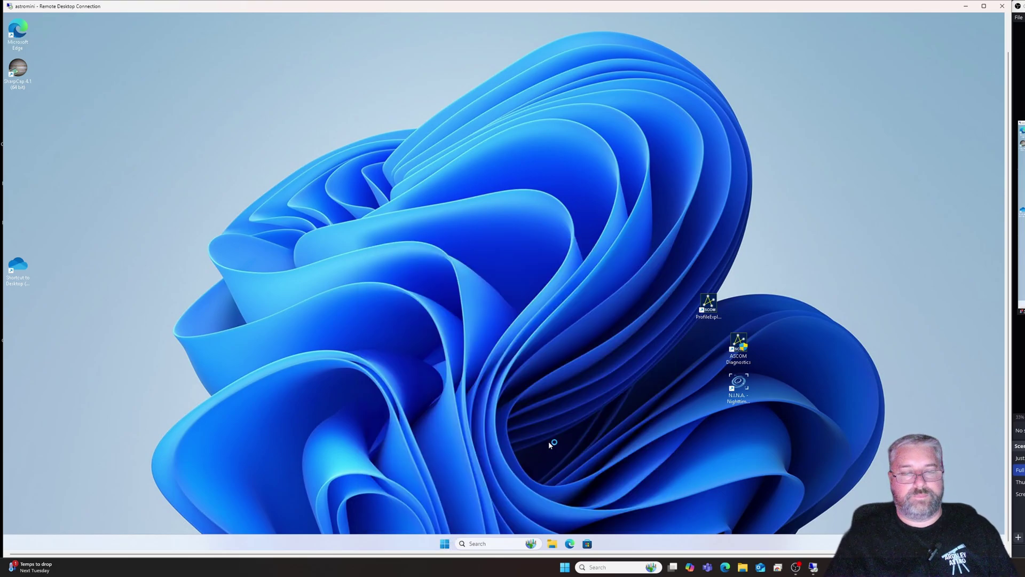
pyautogui.click(444, 544)
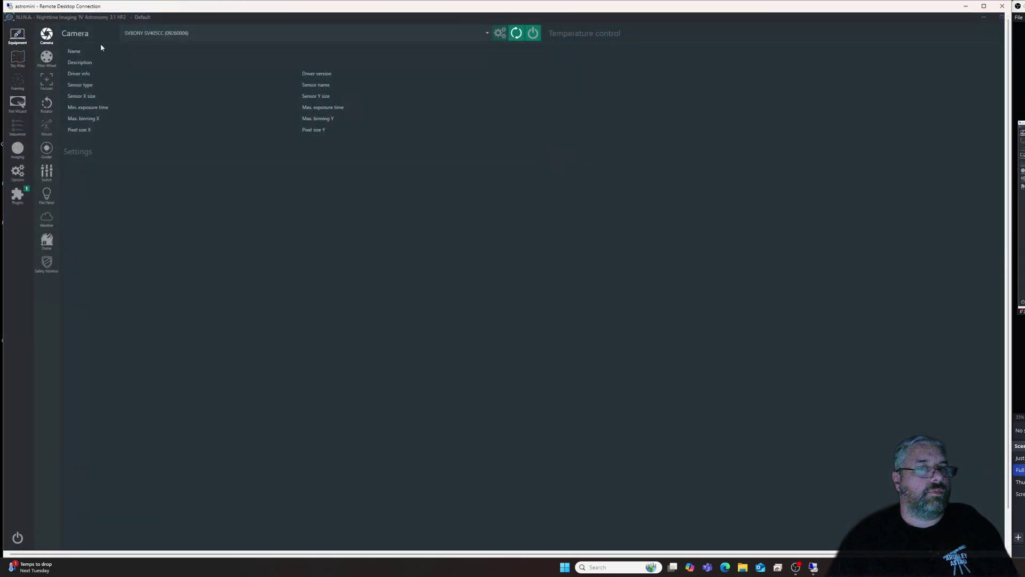
# Connect the SVBONY camera, Gemini Focuser Pro, iOptron mount and PHD2 guider.
pyautogui.click(534, 35)
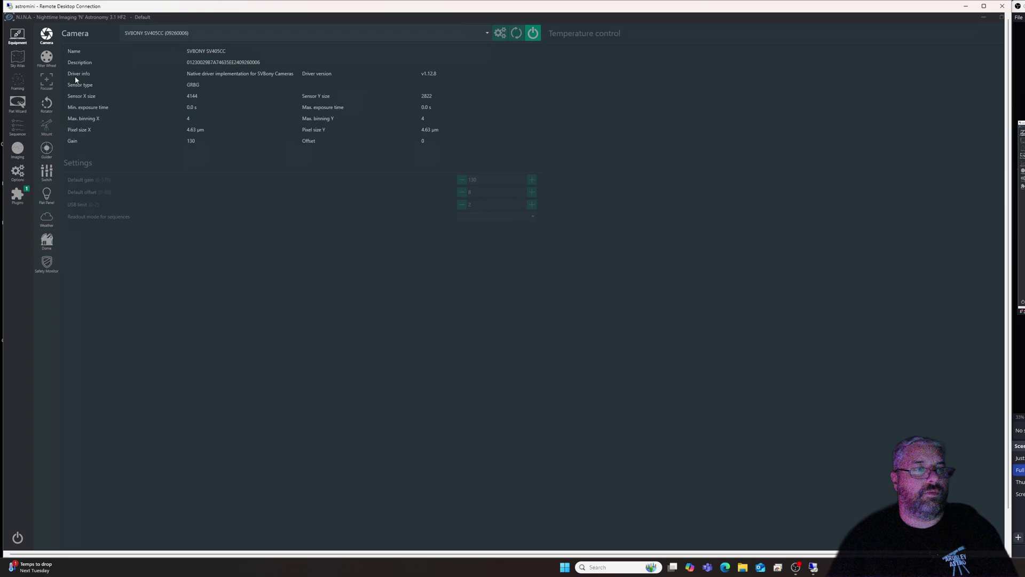
pyautogui.click(46, 81)
pyautogui.click(533, 33)
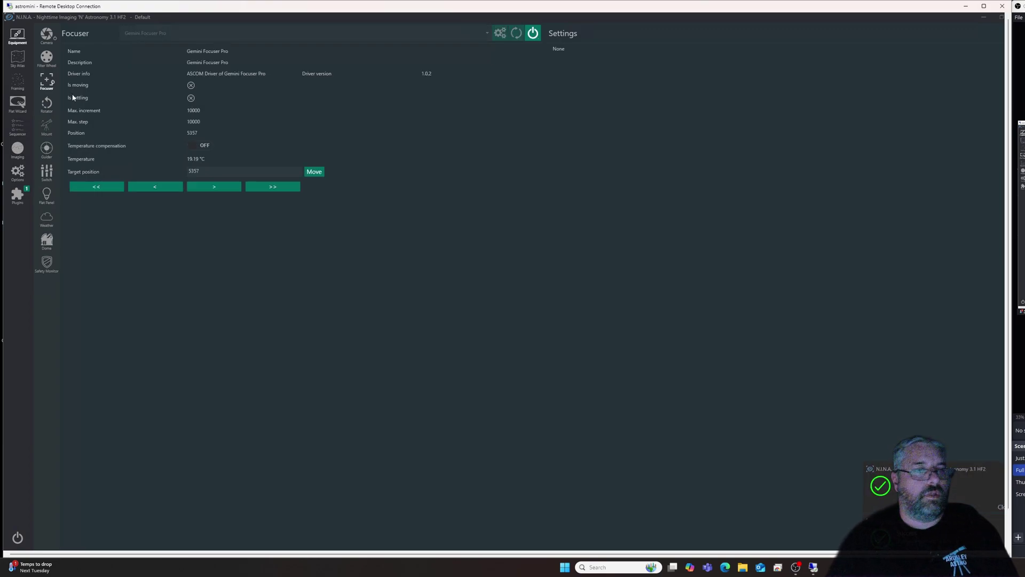
pyautogui.click(48, 126)
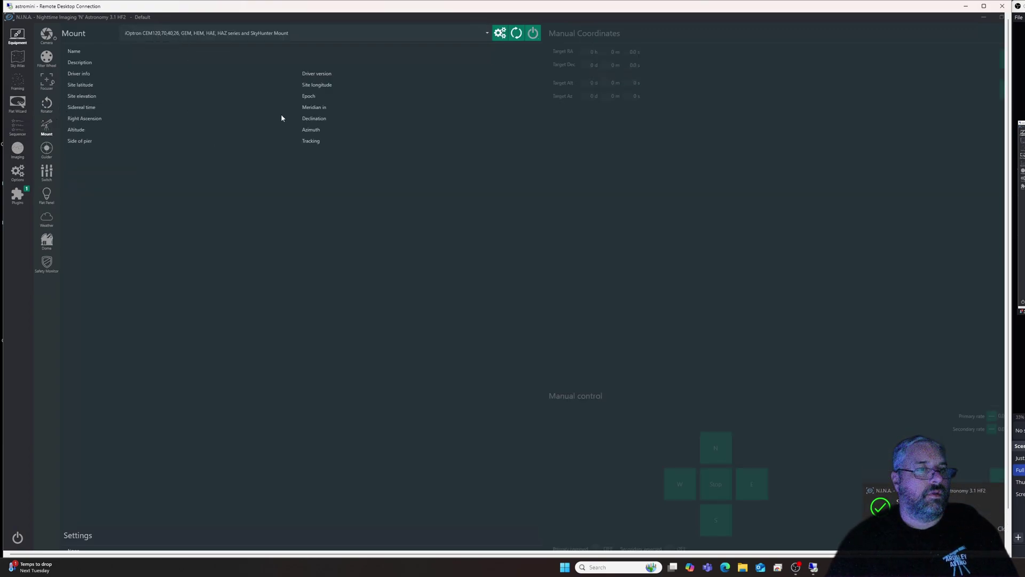
pyautogui.click(533, 33)
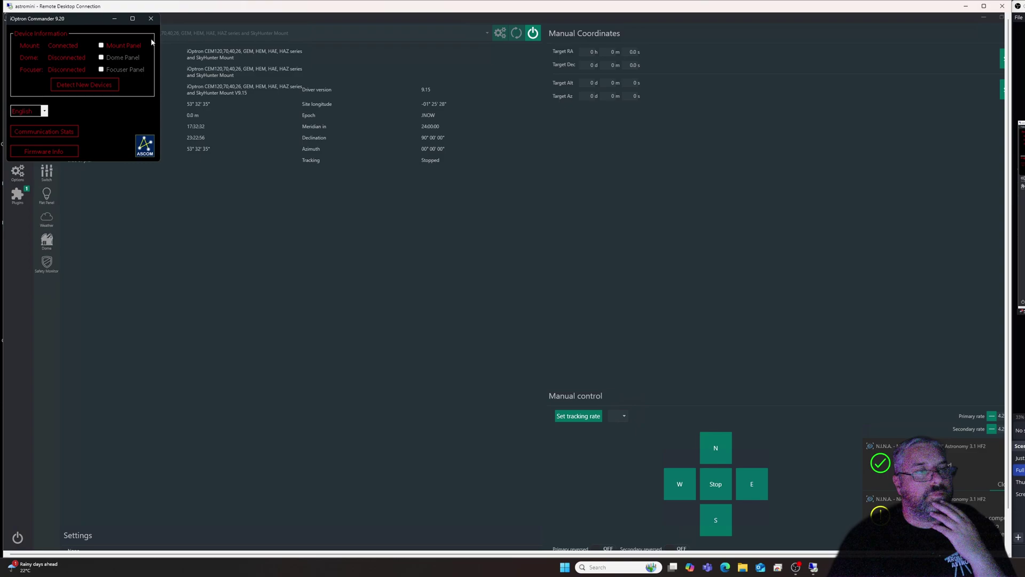
pyautogui.click(114, 20)
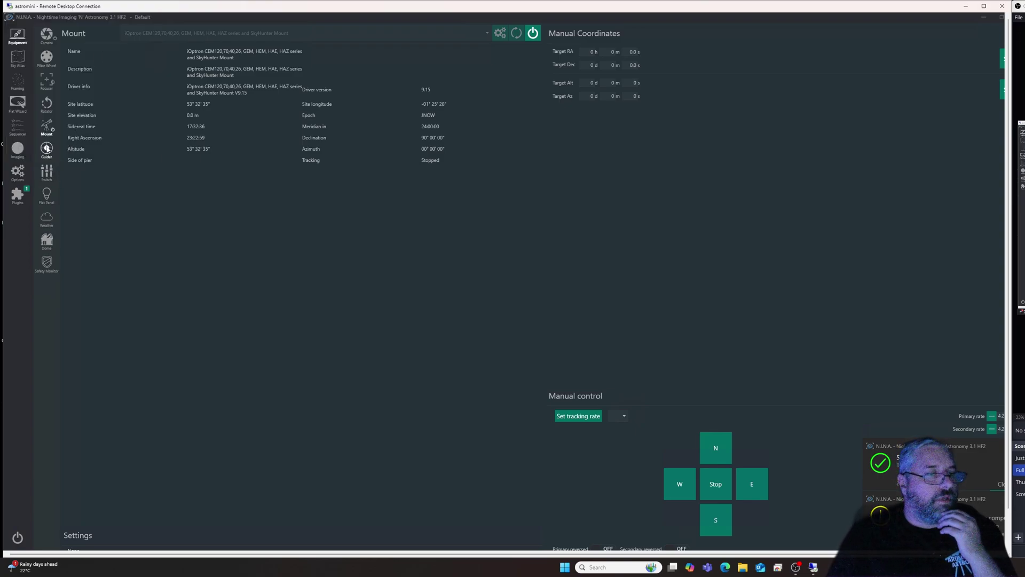
pyautogui.click(47, 149)
pyautogui.click(530, 36)
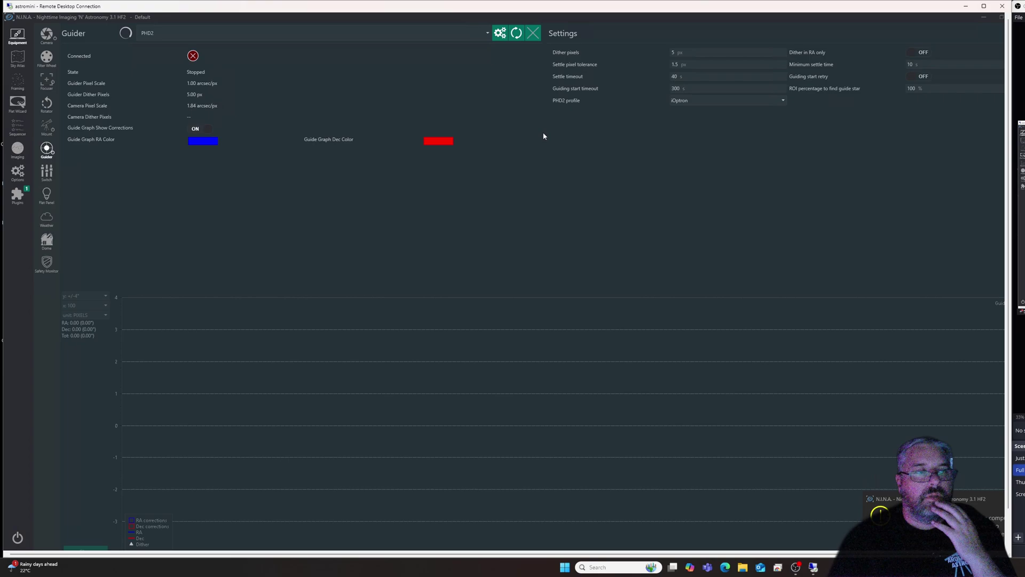
# Start cooling the SVBONY SV405CC camera toward -5 °C.
pyautogui.click(47, 80)
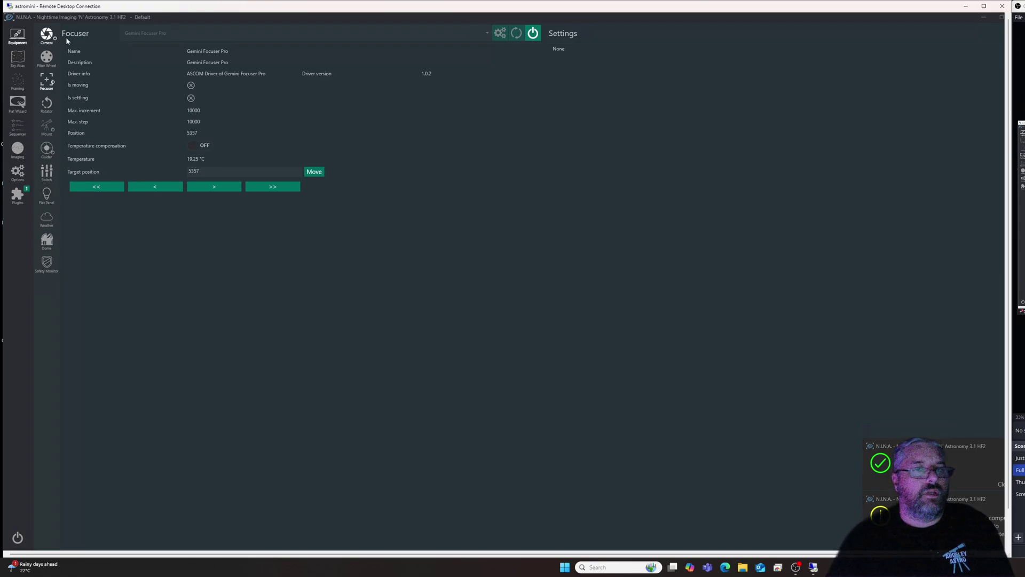
pyautogui.click(47, 36)
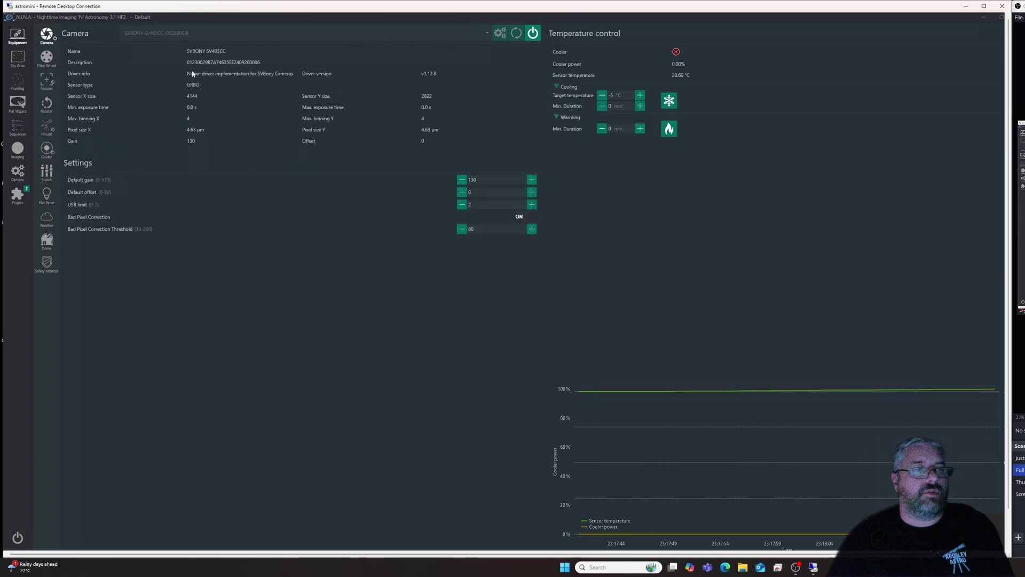
pyautogui.click(670, 101)
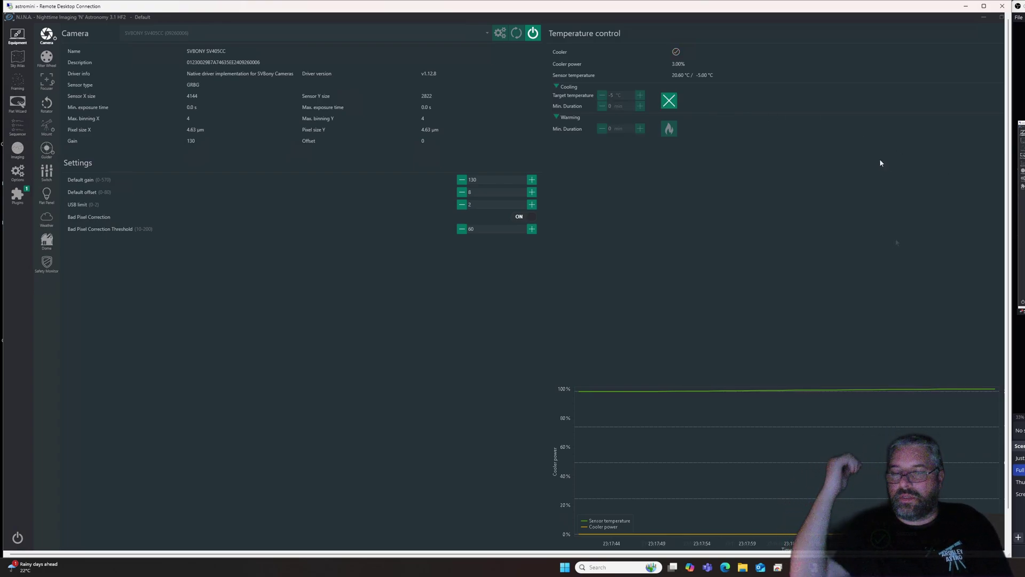
# Search the sky atlas for Caldwell 34 and send the Veil Nebula to the framing assistant.
pyautogui.click(18, 59)
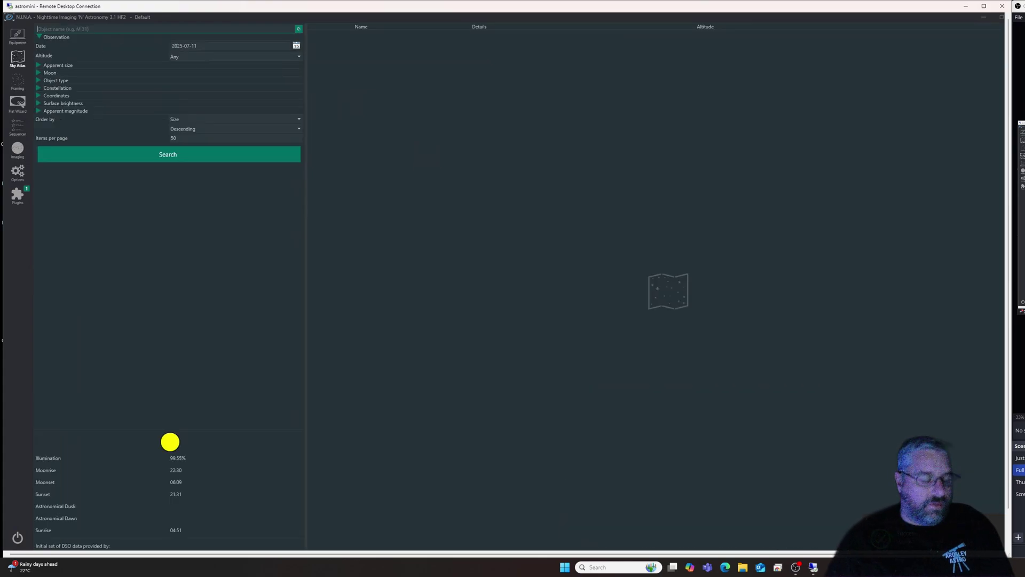
pyautogui.write('cald')
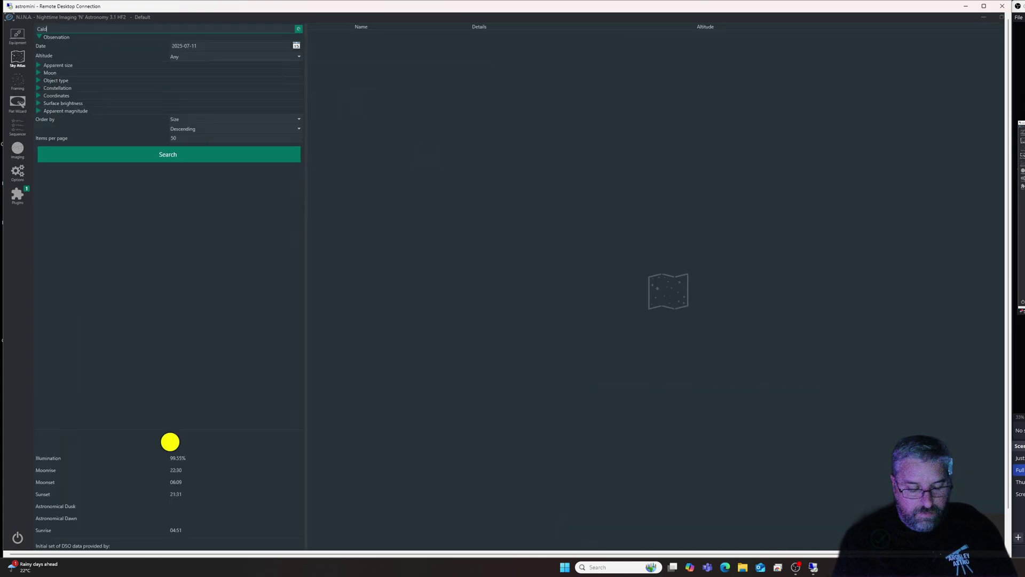
pyautogui.write('well 34')
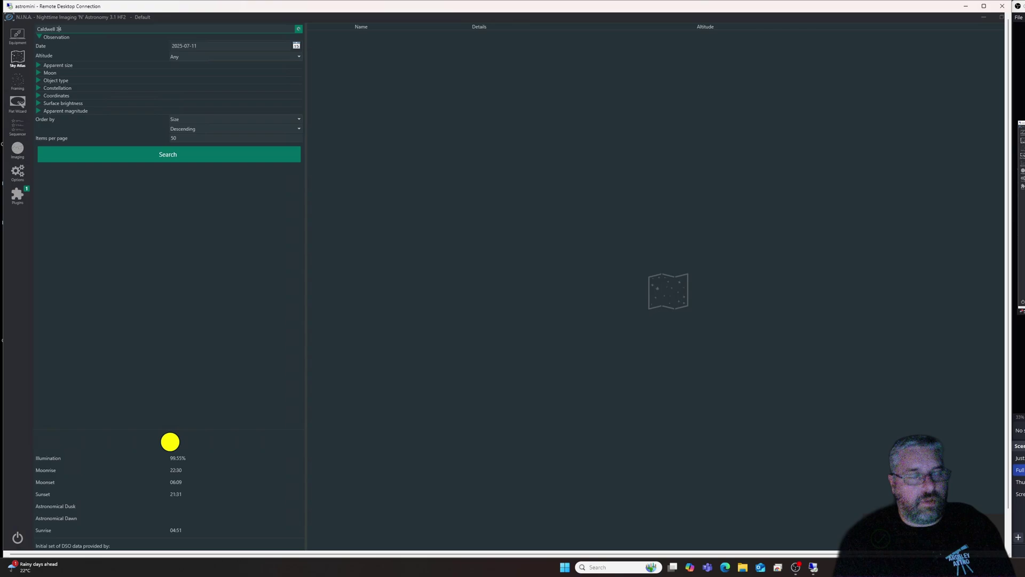
pyautogui.click(173, 159)
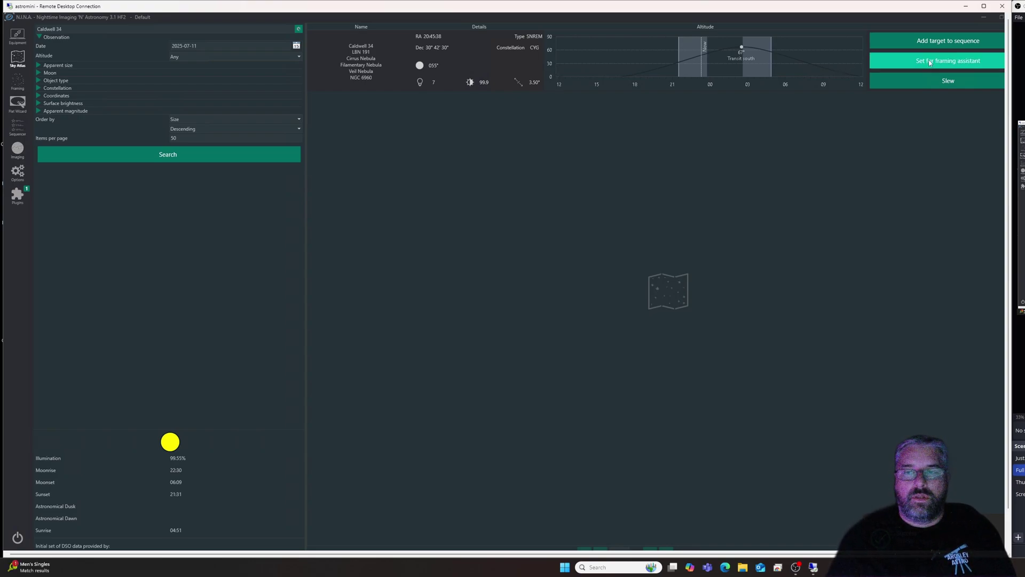
pyautogui.click(929, 62)
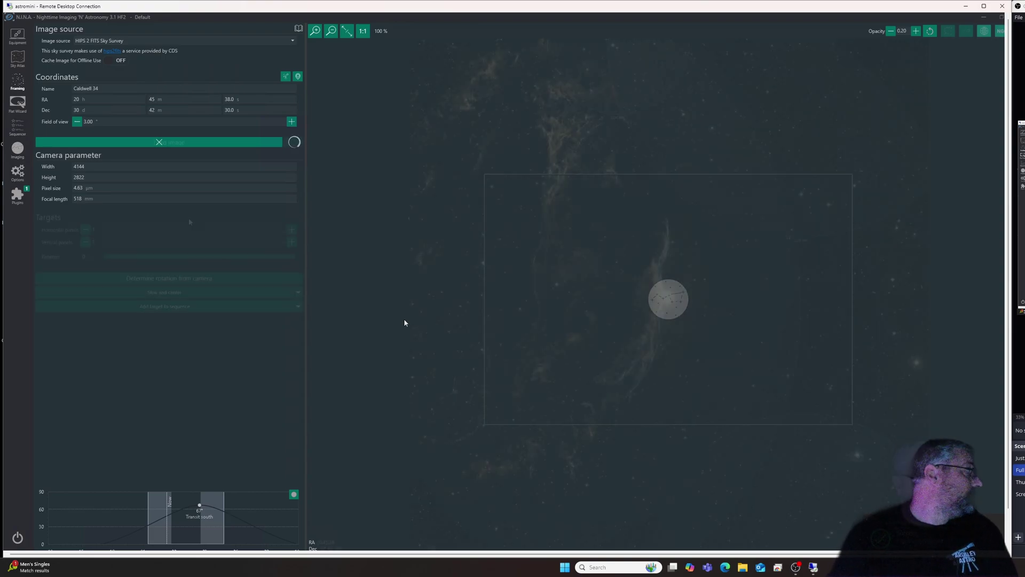
# Slew and centre on Caldwell 34, match frame rotation to the camera, and shift the frame over the nebula.
pyautogui.click(160, 297)
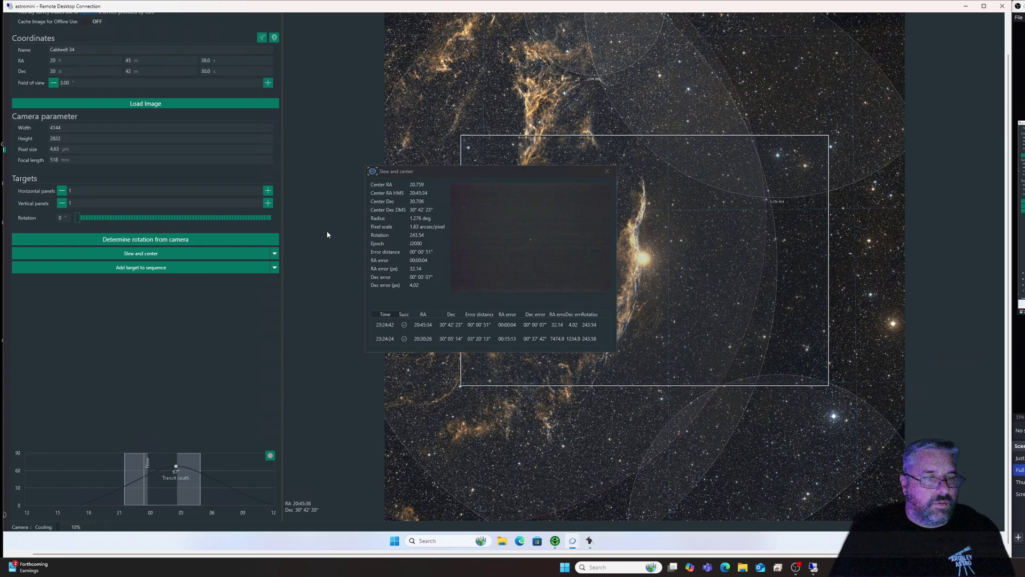
pyautogui.click(201, 241)
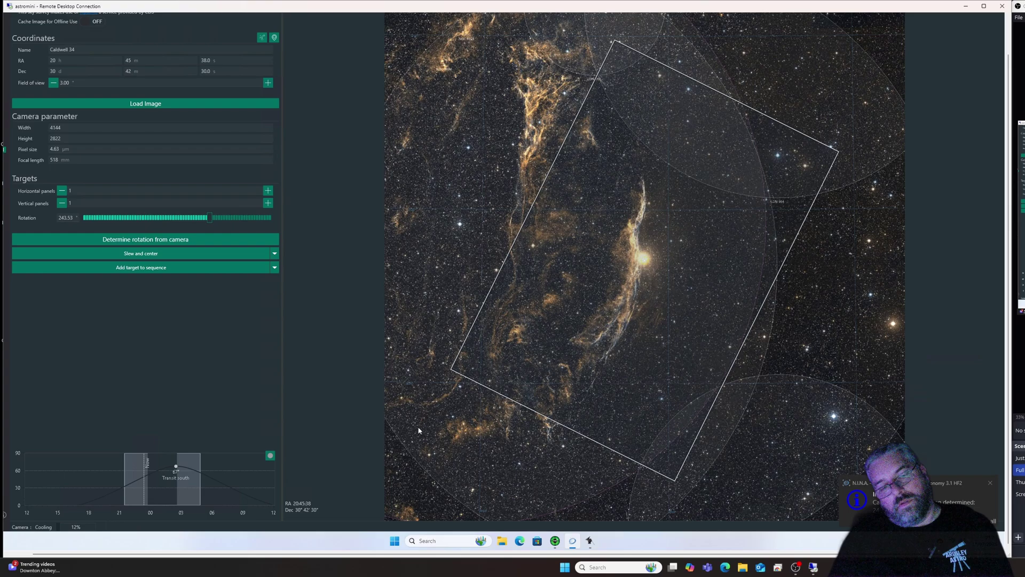
pyautogui.moveTo(701, 273); pyautogui.dragTo(672, 286)
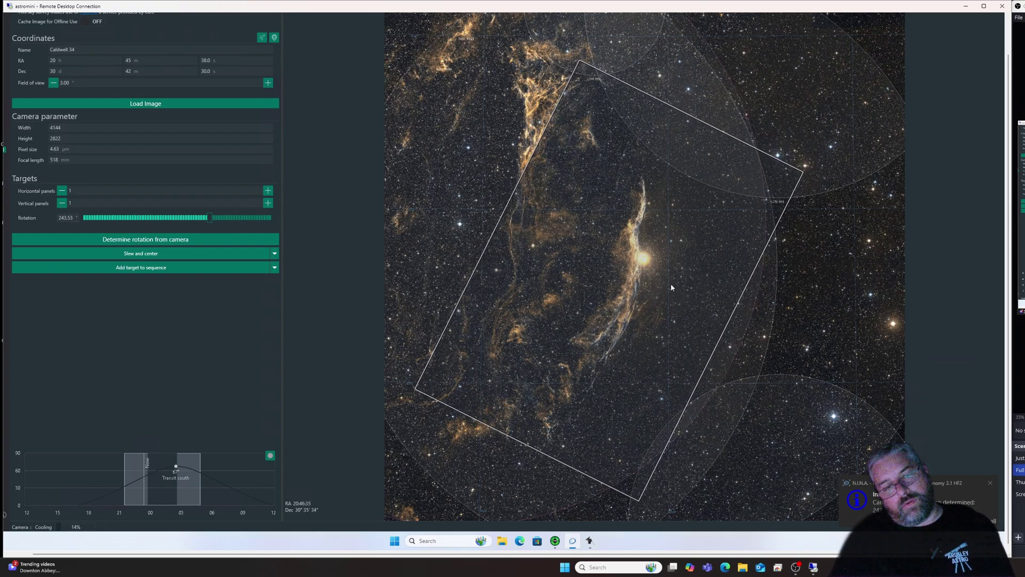
# Add Caldwell 34 to the Sequencer using the All Night Long 300s template.
pyautogui.click(275, 267)
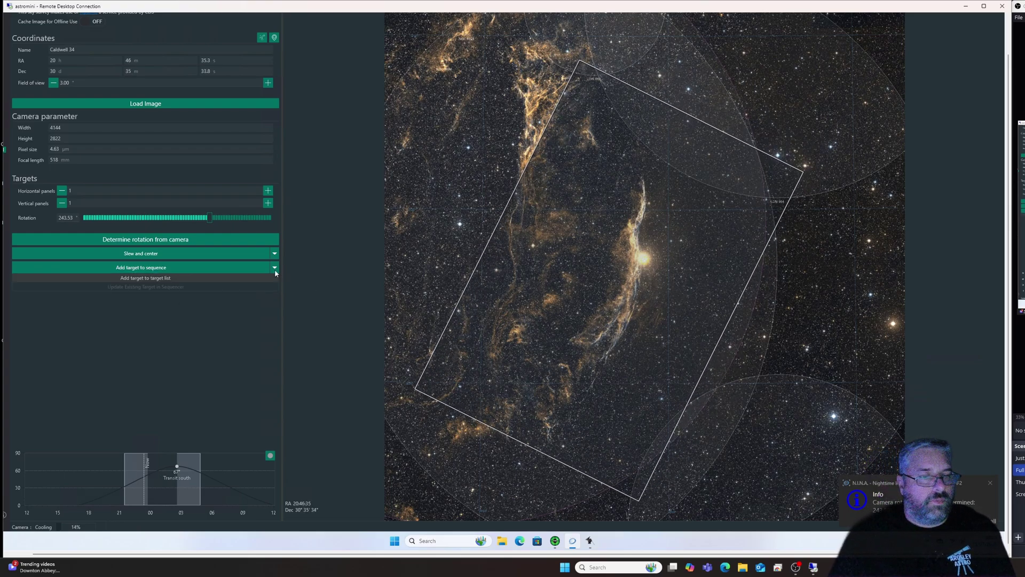
pyautogui.click(167, 267)
pyautogui.moveTo(186, 285)
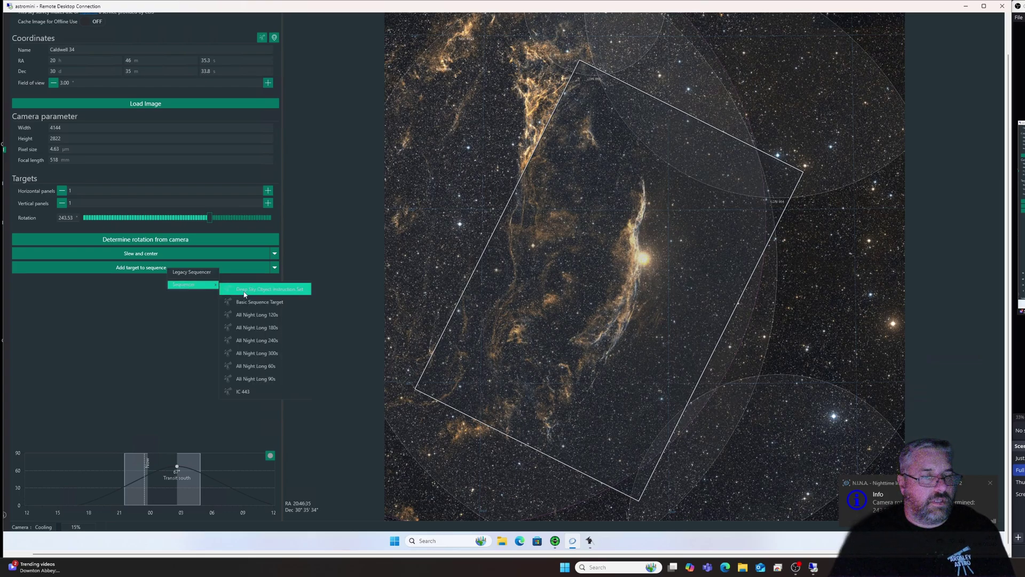
pyautogui.click(271, 354)
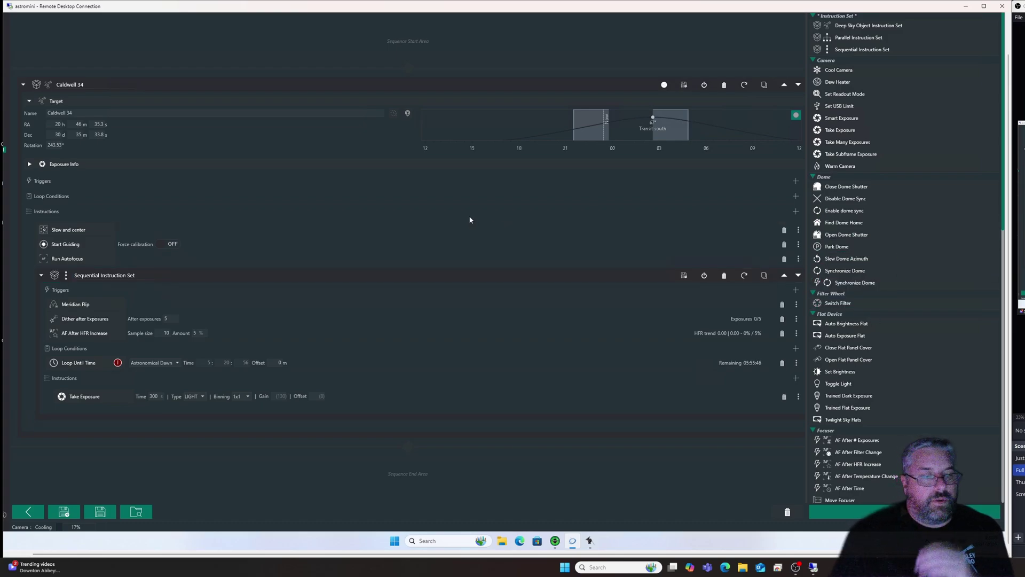
# Set Loop Until Time to Nautical Dawn and bring up the sequence templates list.
pyautogui.click(145, 365)
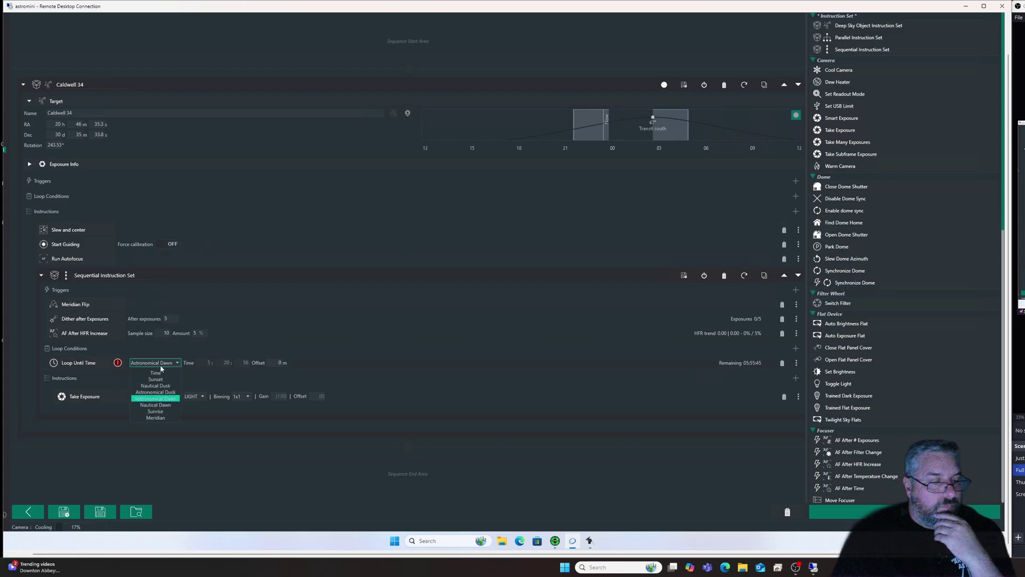
pyautogui.click(161, 405)
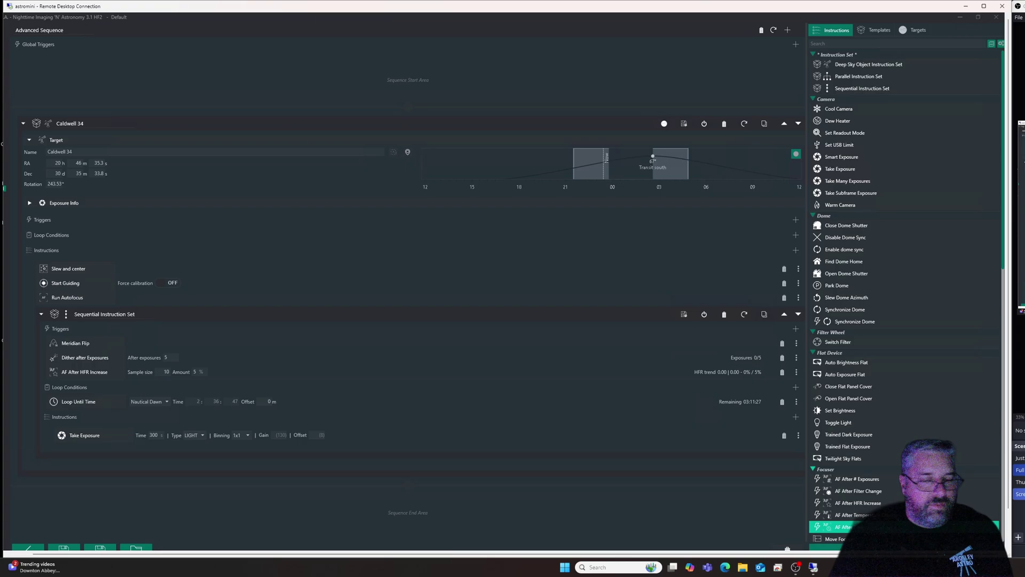
pyautogui.click(1009, 518)
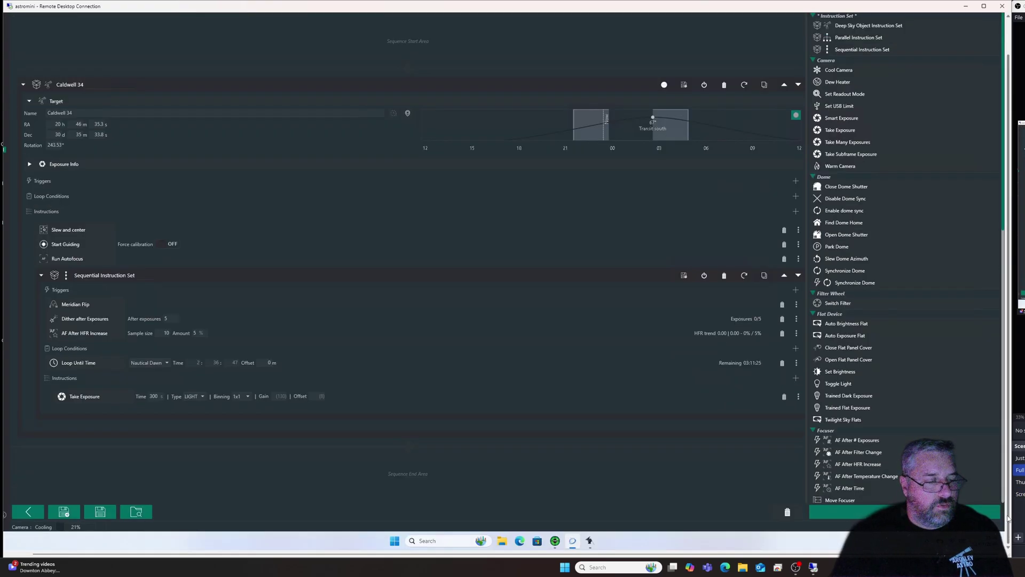
pyautogui.moveTo(1009, 518); pyautogui.dragTo(1020, 401)
pyautogui.click(942, 67)
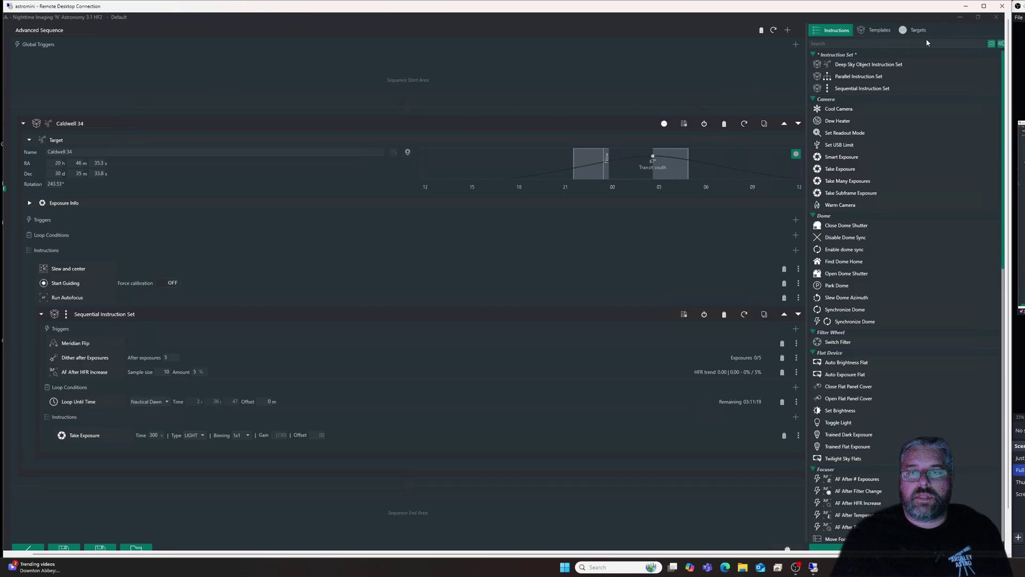
pyautogui.click(881, 31)
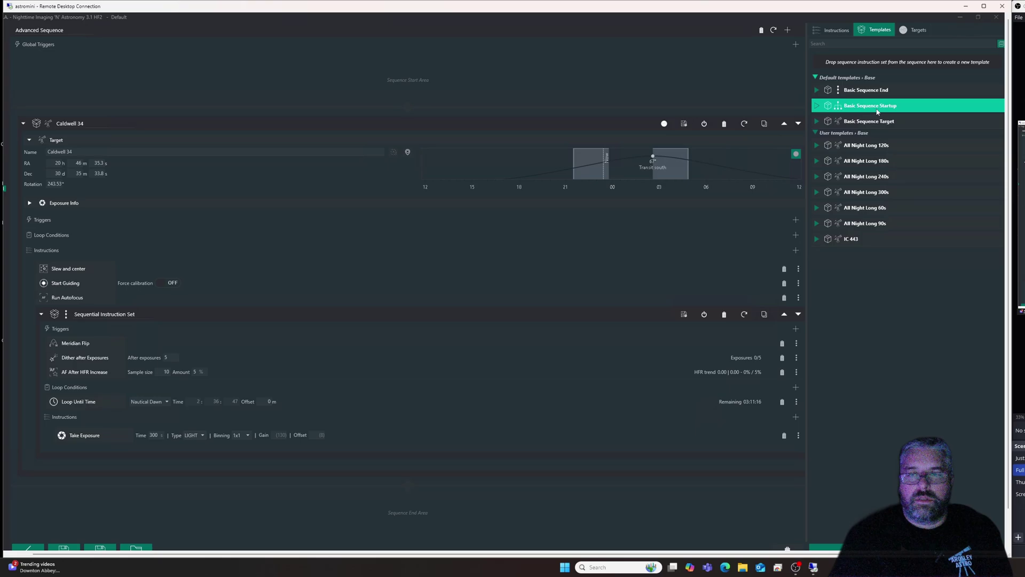
# Add the Basic Sequence Startup block, cooling to -5 °C, without its annotation or Unpark Scope.
pyautogui.moveTo(877, 111); pyautogui.dragTo(341, 83)
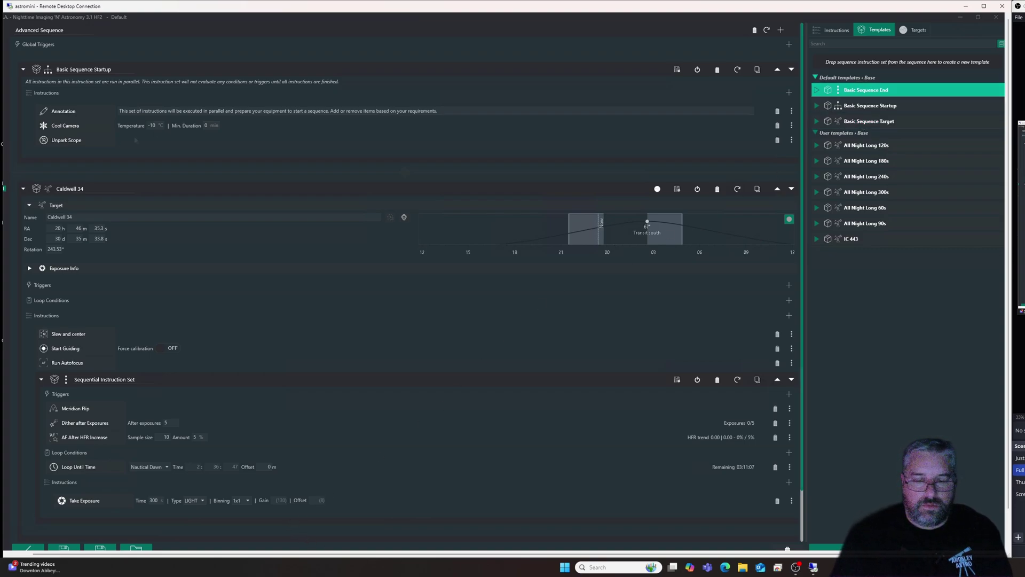
pyautogui.click(777, 111)
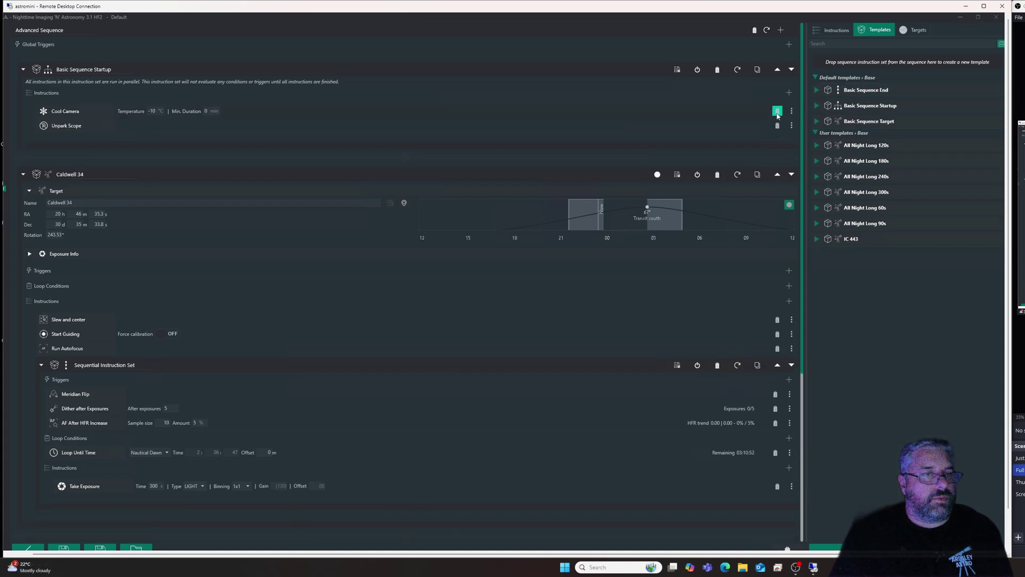
pyautogui.doubleClick(158, 112)
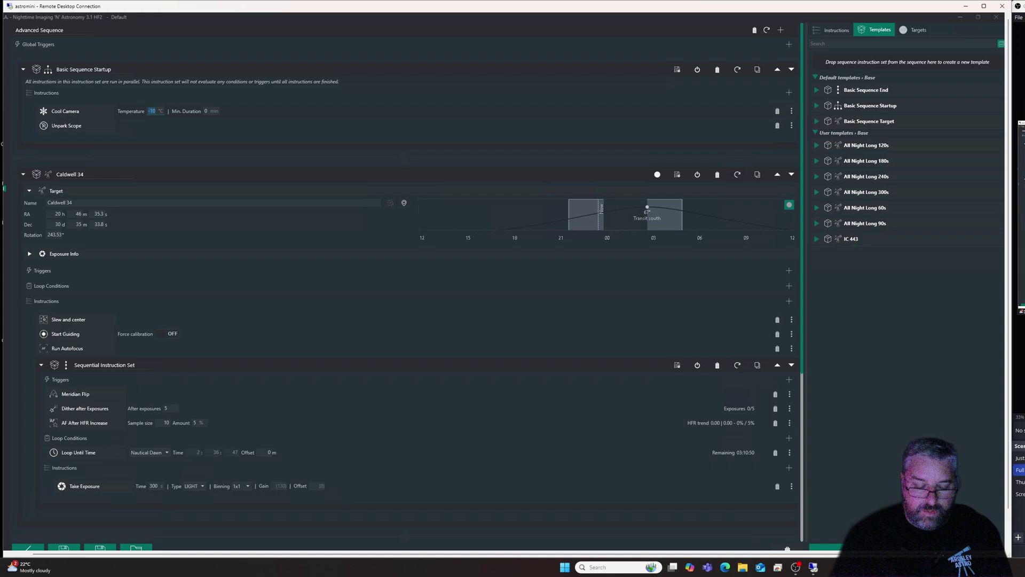
pyautogui.write('-5')
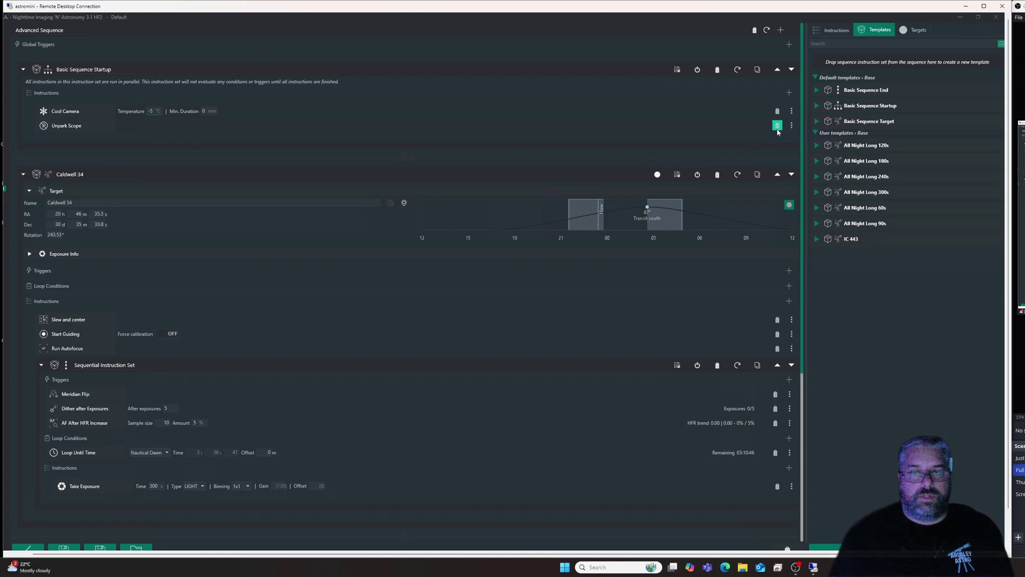
pyautogui.click(777, 125)
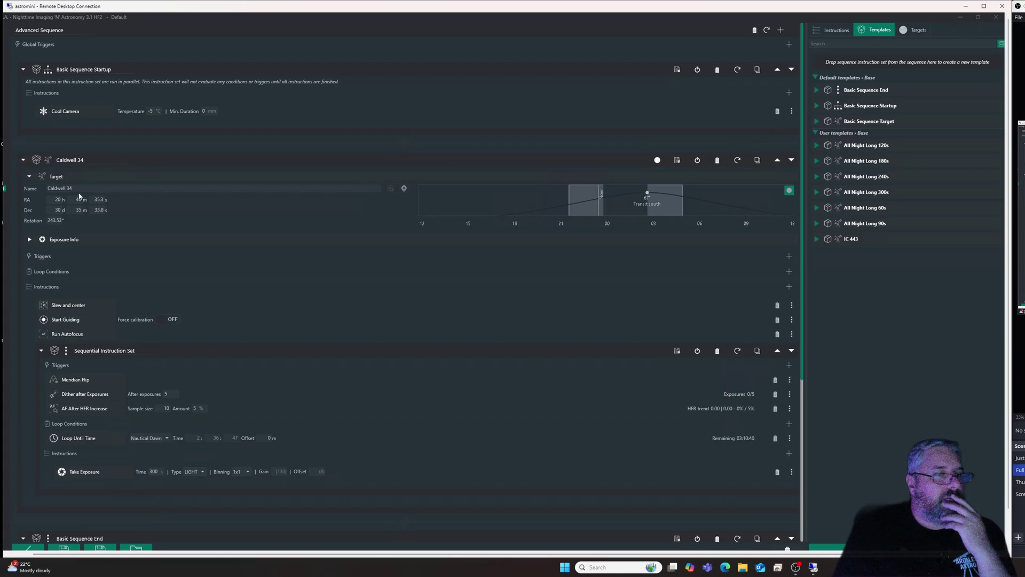
# Briefly expand the target's exposure info, then scroll down the sequence.
pyautogui.click(30, 240)
pyautogui.click(29, 240)
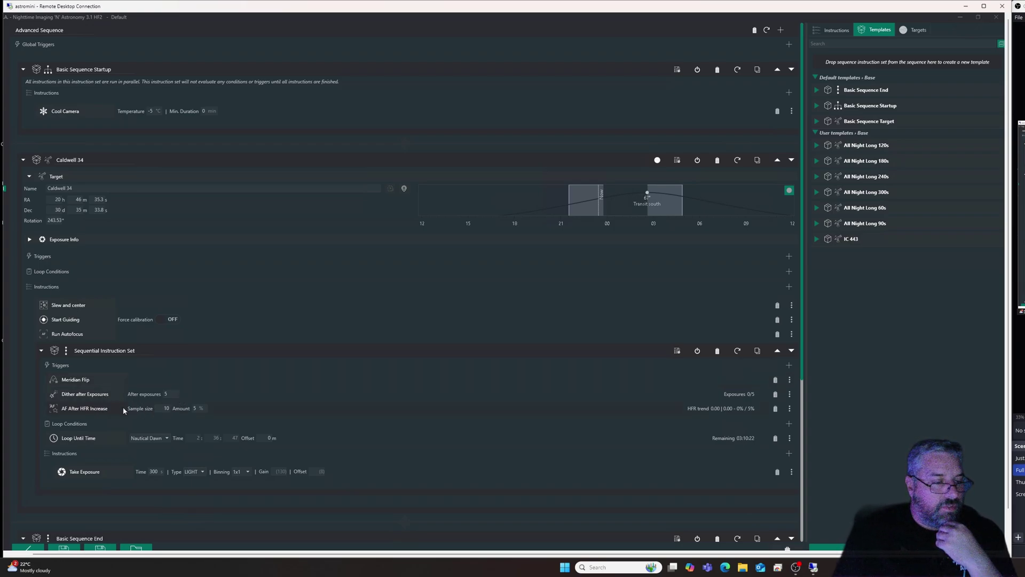
pyautogui.scroll(-1, 325, 398)
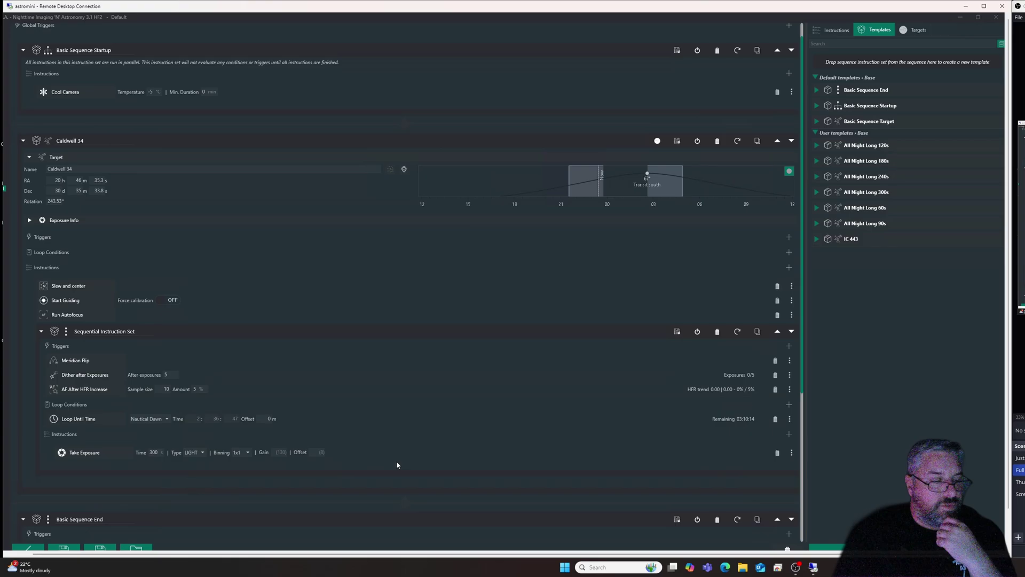
pyautogui.scroll(-4, 624, 461)
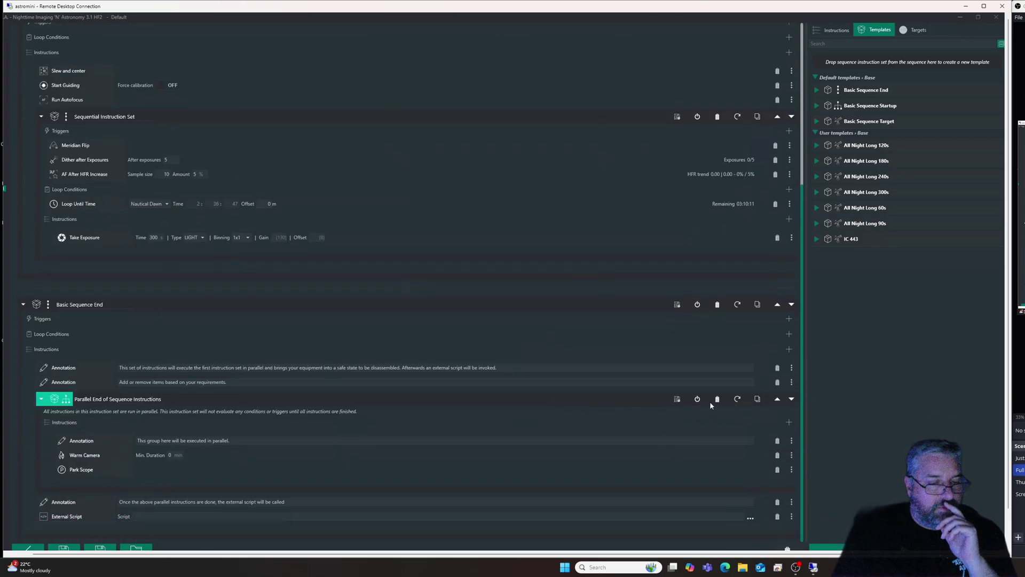
# Delete the end block's annotations and its Park Scope step.
pyautogui.click(777, 368)
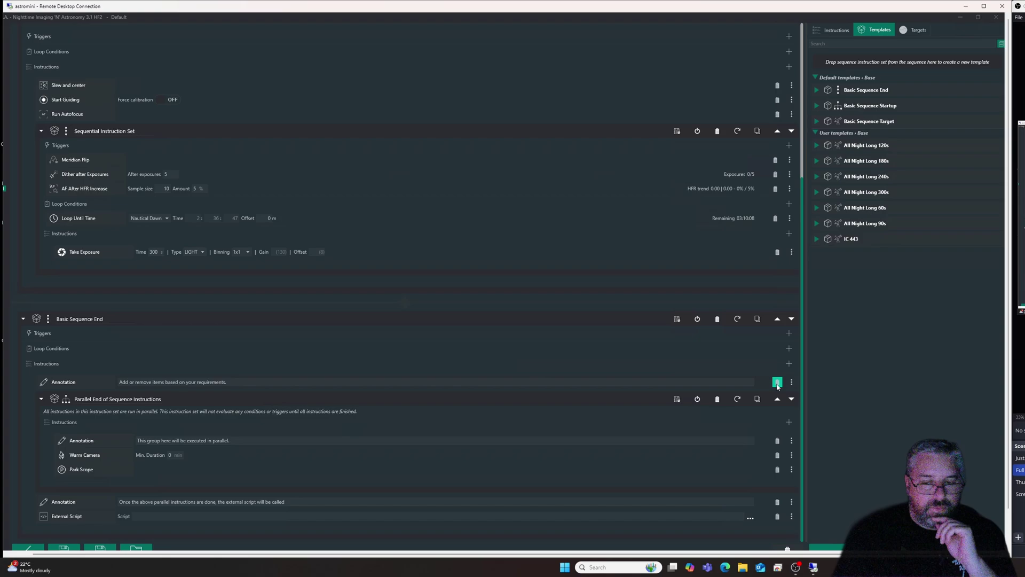
pyautogui.click(777, 383)
pyautogui.click(778, 441)
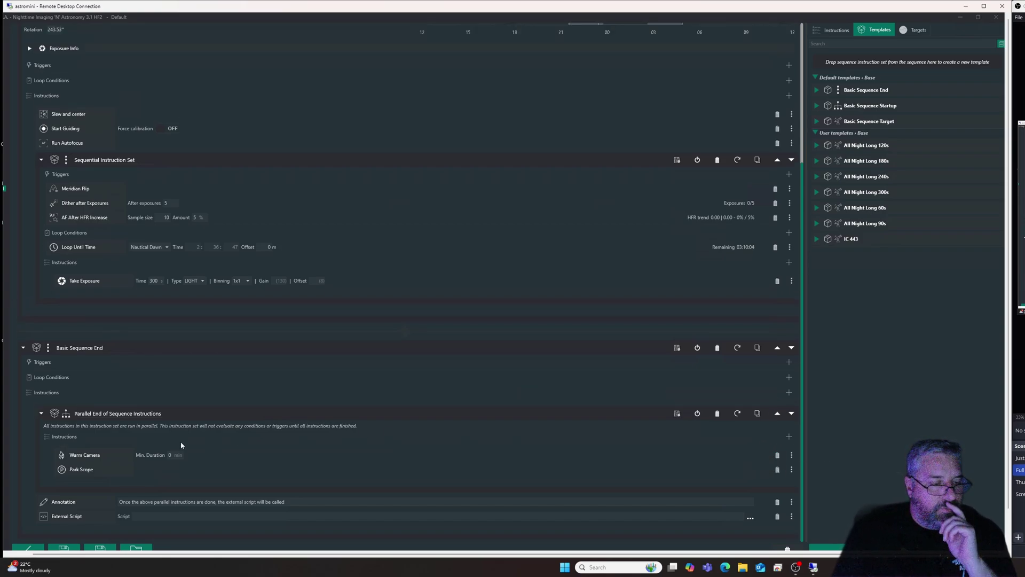
pyautogui.click(777, 470)
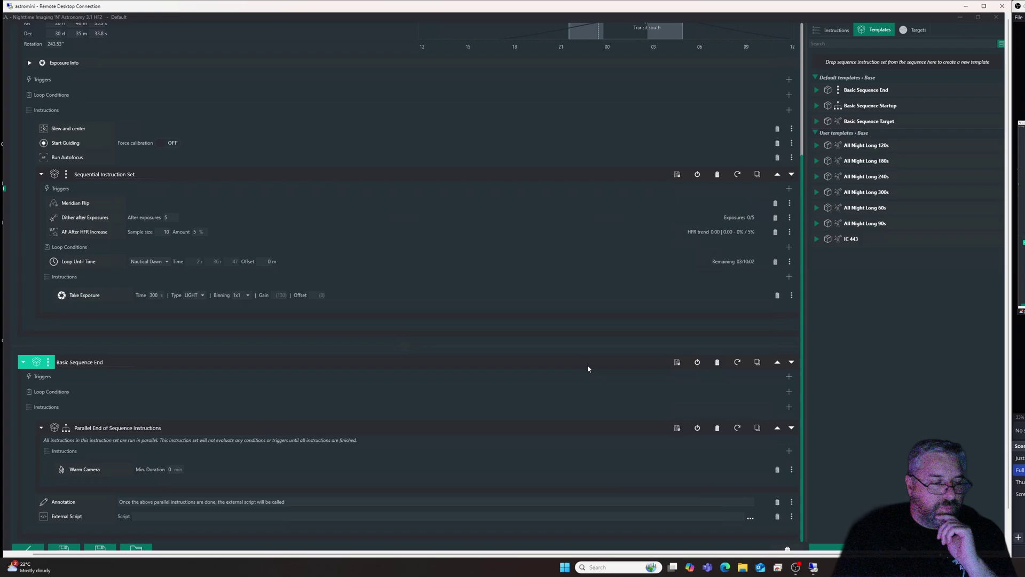
# Add a Telescope Find Home step after warming the camera.
pyautogui.click(789, 452)
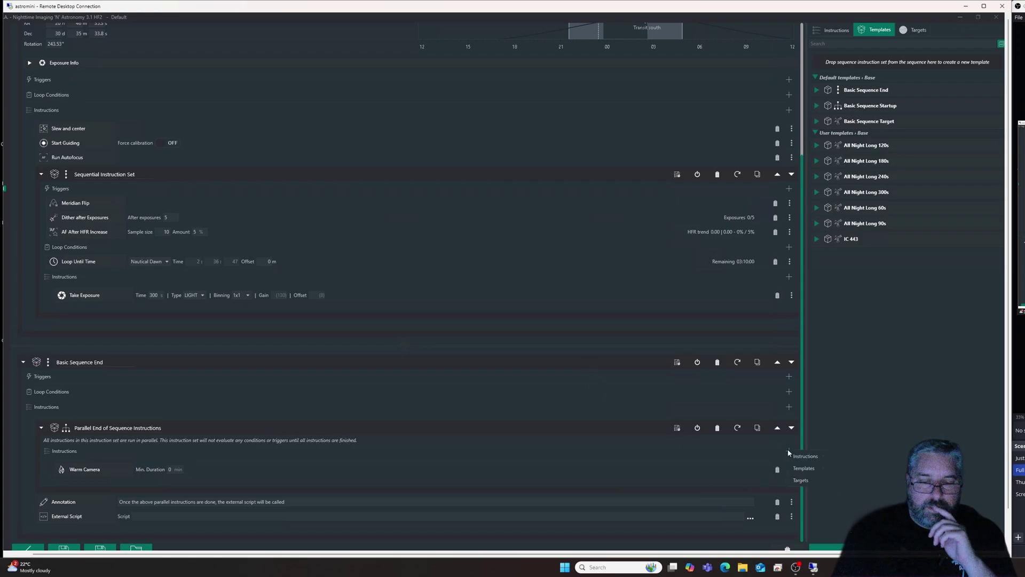
pyautogui.moveTo(807, 458)
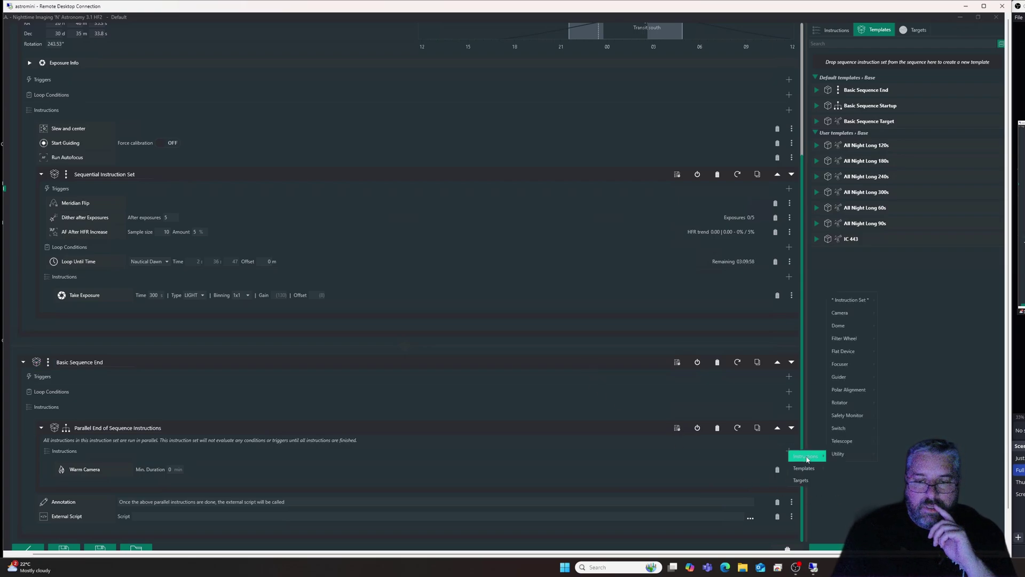
pyautogui.moveTo(849, 441)
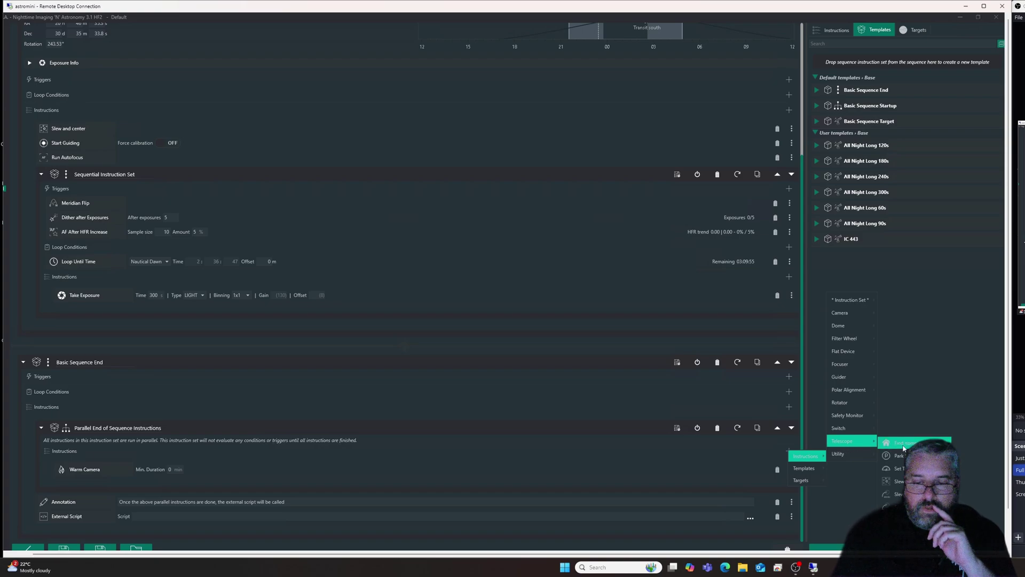
pyautogui.click(904, 444)
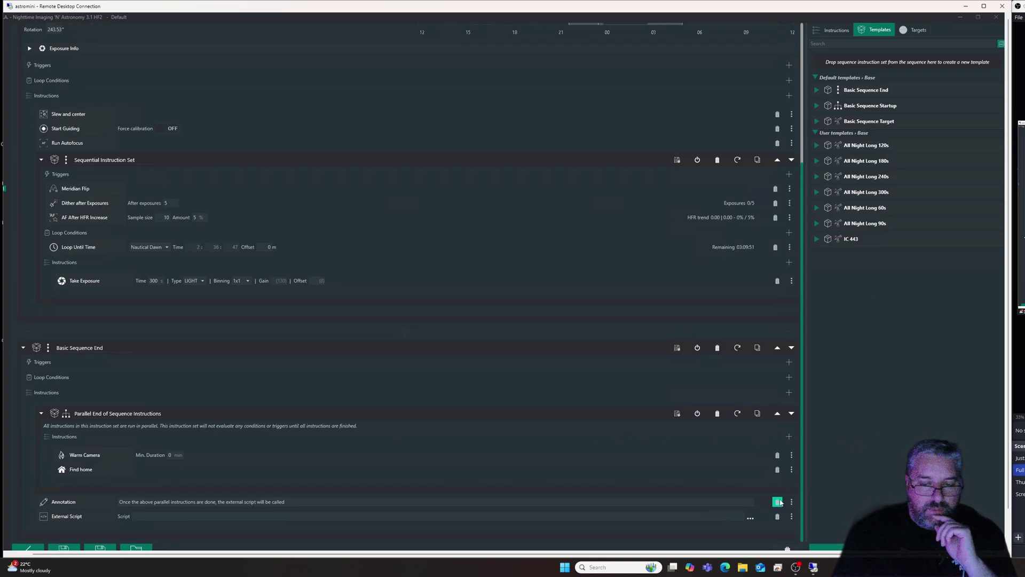
# Remove the remaining annotation and the External Script step from the end block.
pyautogui.click(778, 502)
pyautogui.click(778, 516)
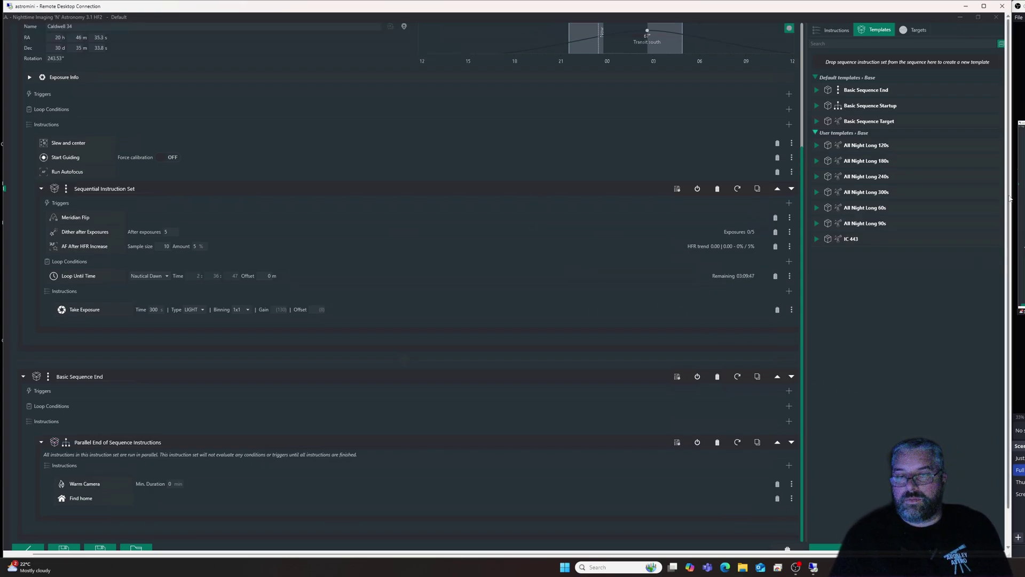
pyautogui.moveTo(1007, 200); pyautogui.dragTo(998, 289)
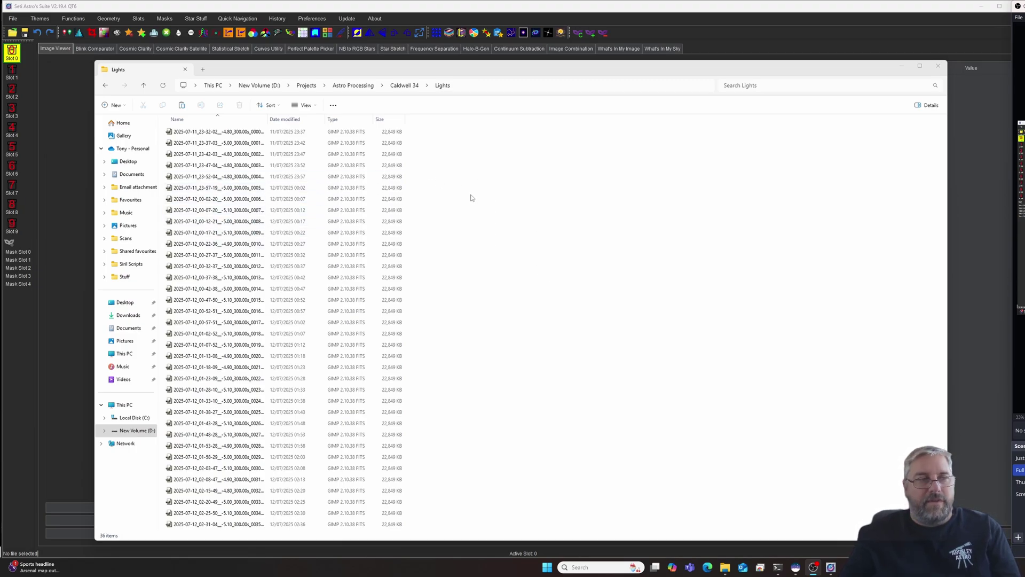
# Load the frames from D:\Projects\Astro Processing\Caldwell 34\Lights into Blink Comparator.
pyautogui.click(460, 9)
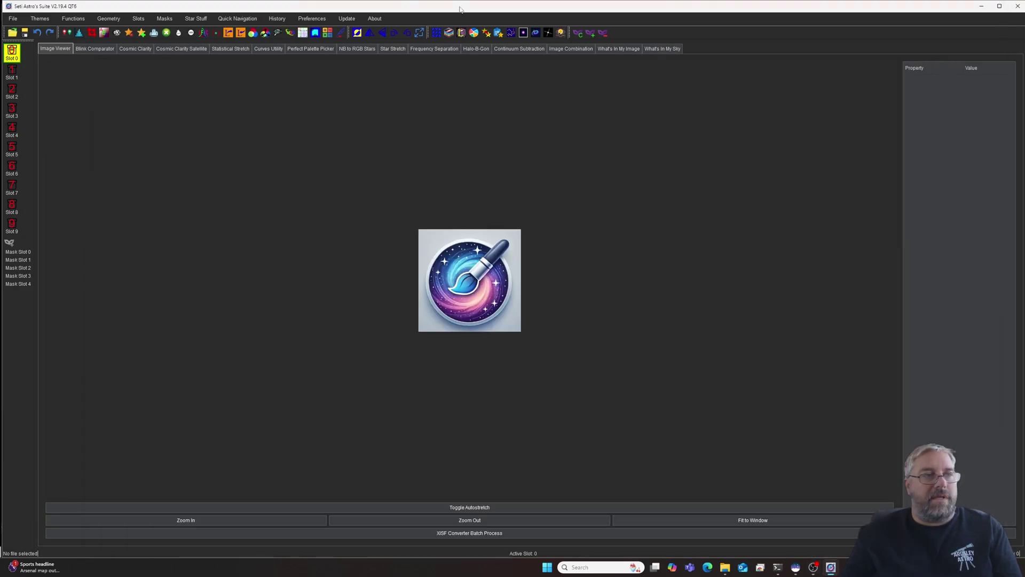
pyautogui.click(96, 50)
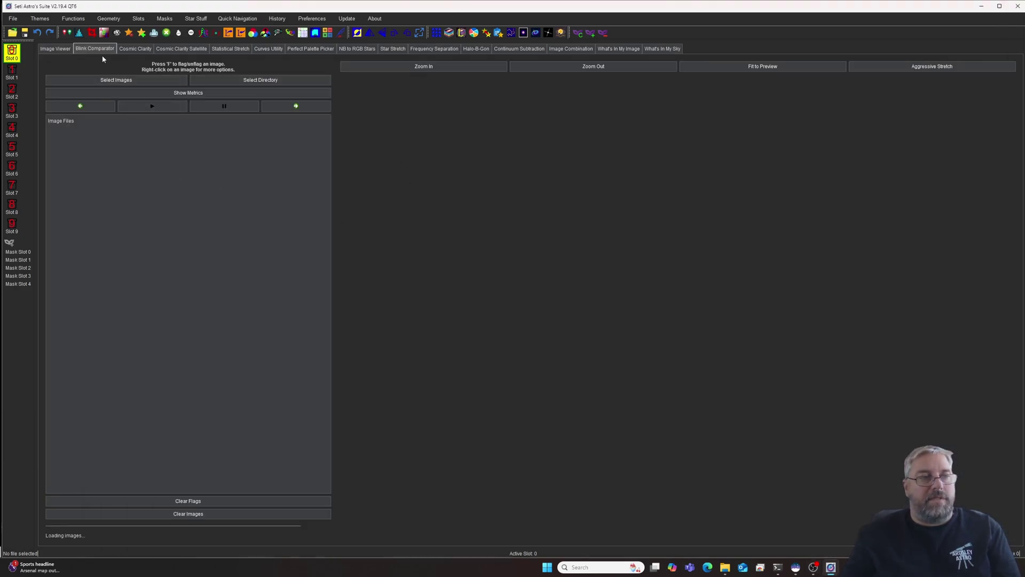
pyautogui.click(257, 81)
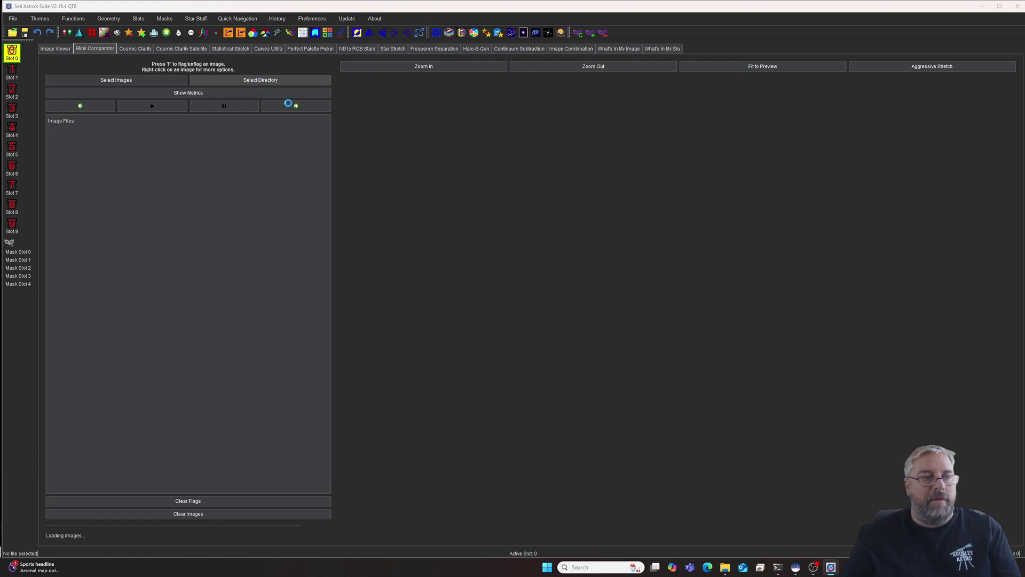
pyautogui.click(116, 37)
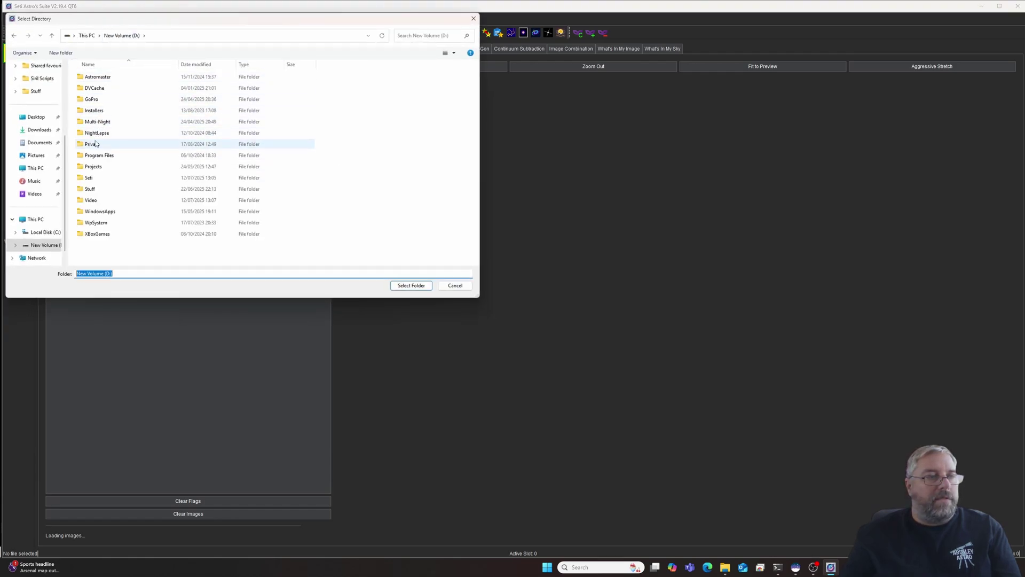
pyautogui.doubleClick(95, 166)
pyautogui.doubleClick(101, 77)
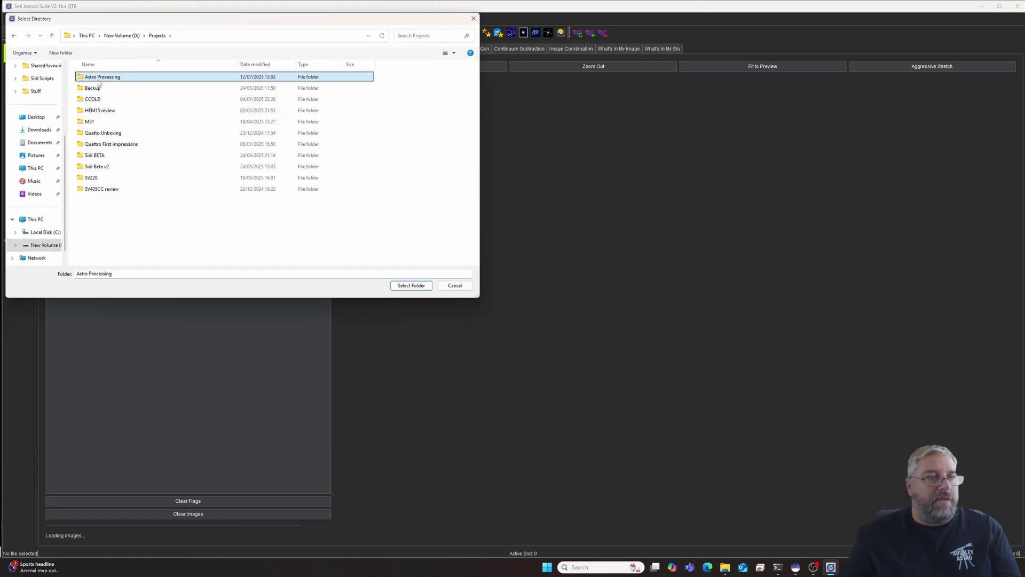
pyautogui.doubleClick(101, 100)
pyautogui.doubleClick(91, 110)
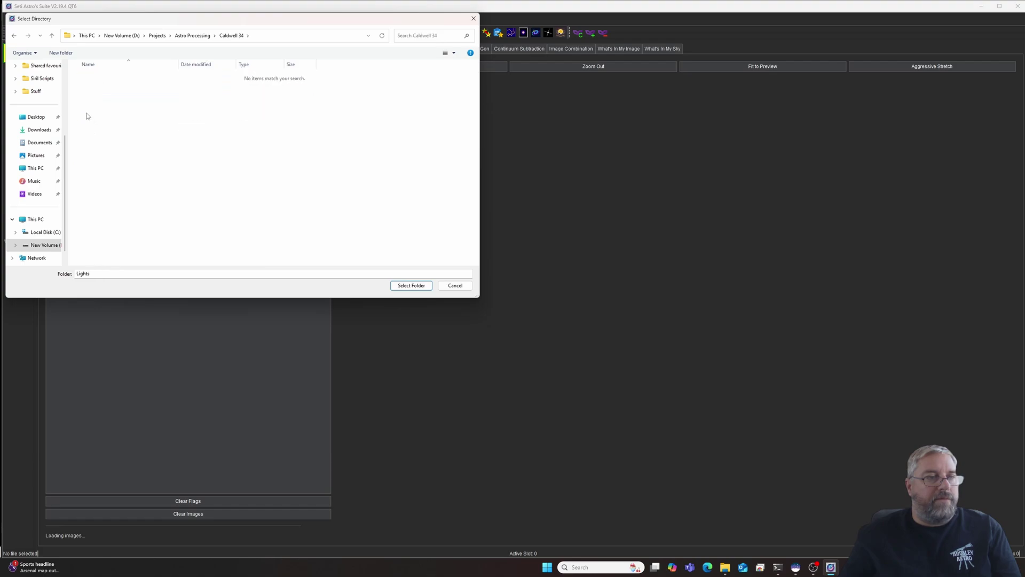
pyautogui.click(411, 286)
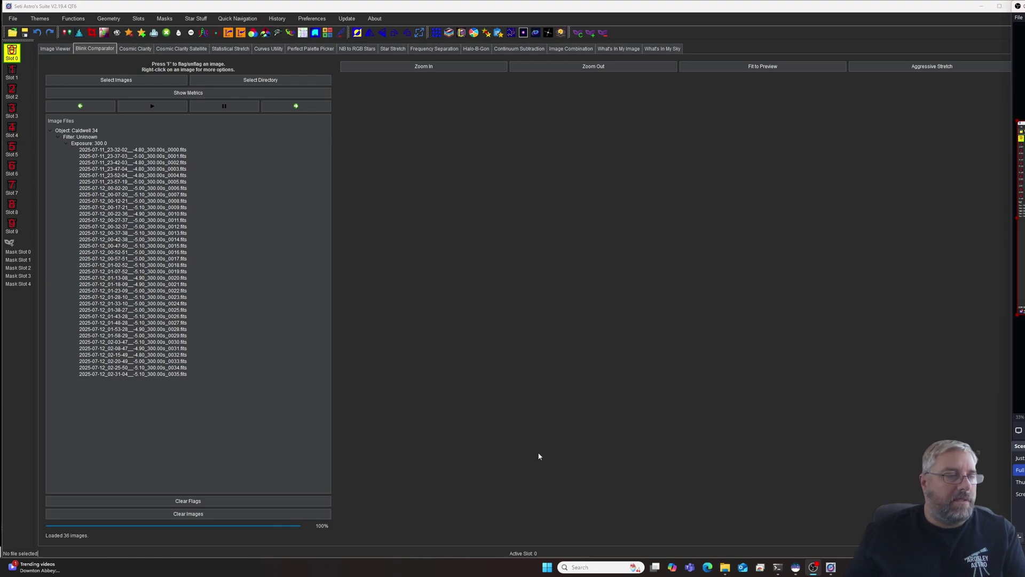
# Preview frames 0000 and 0001, then permanently delete trailed frame 0000.
pyautogui.click(159, 150)
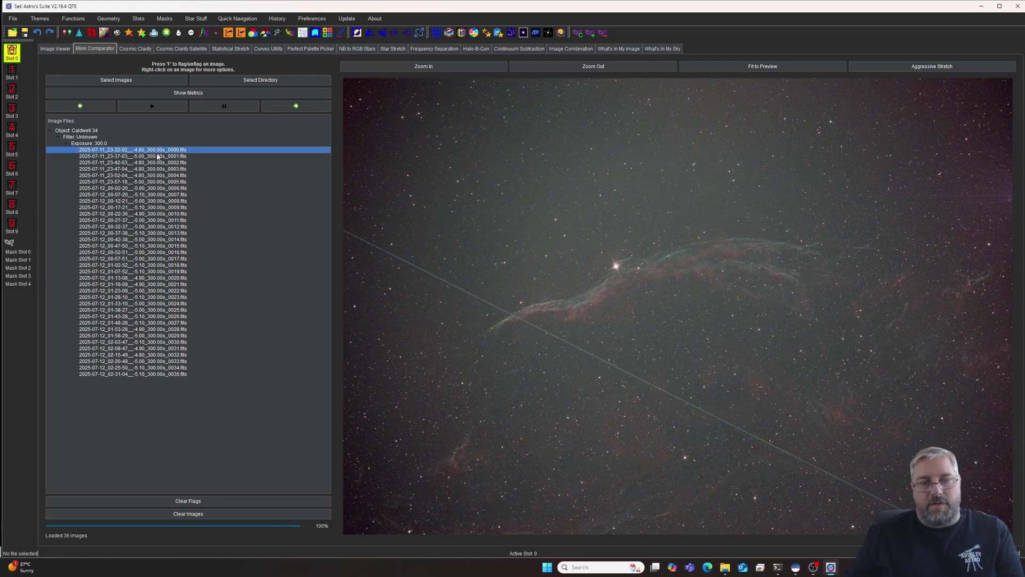
pyautogui.click(158, 157)
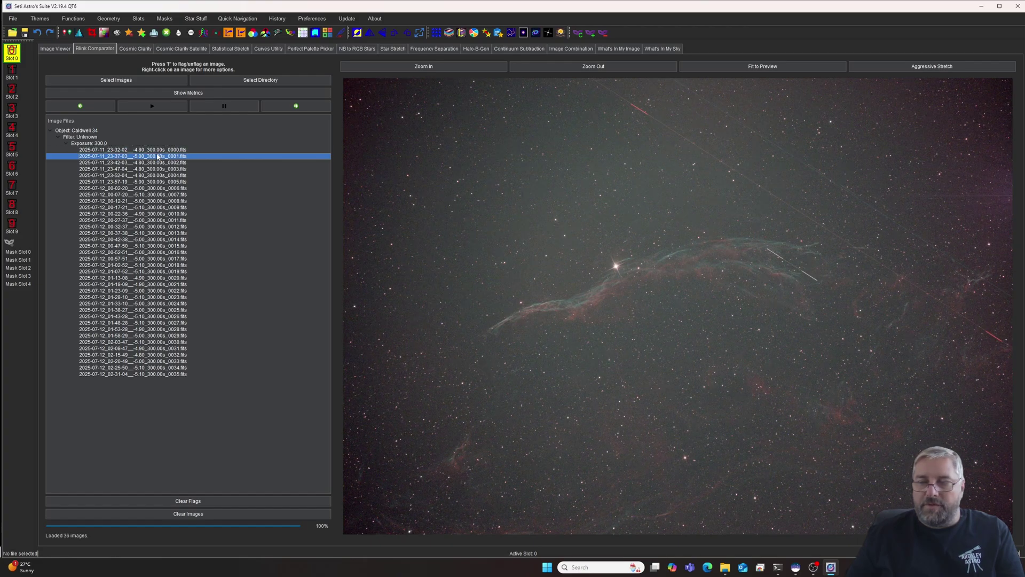
pyautogui.rightClick(158, 150)
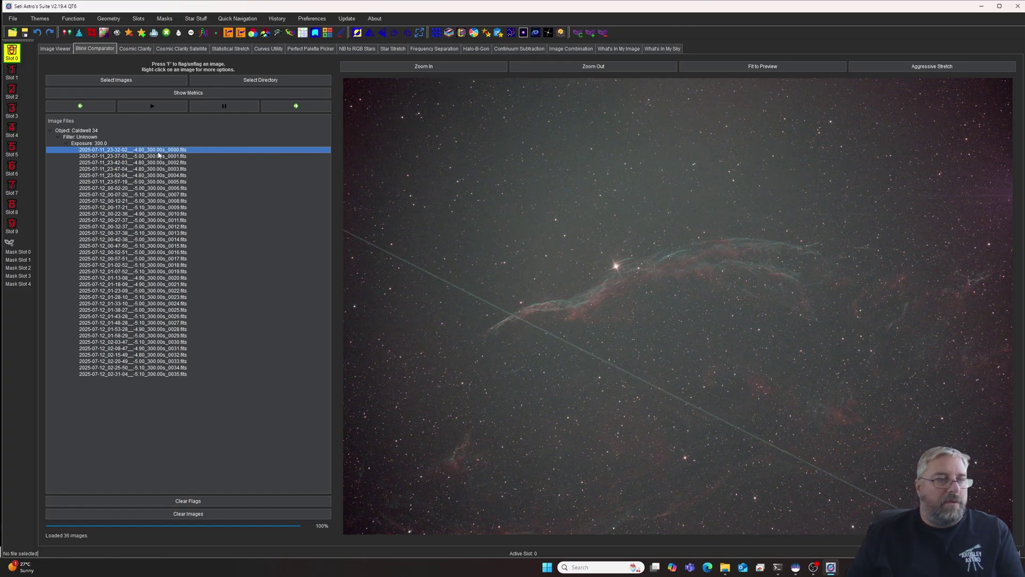
pyautogui.click(189, 170)
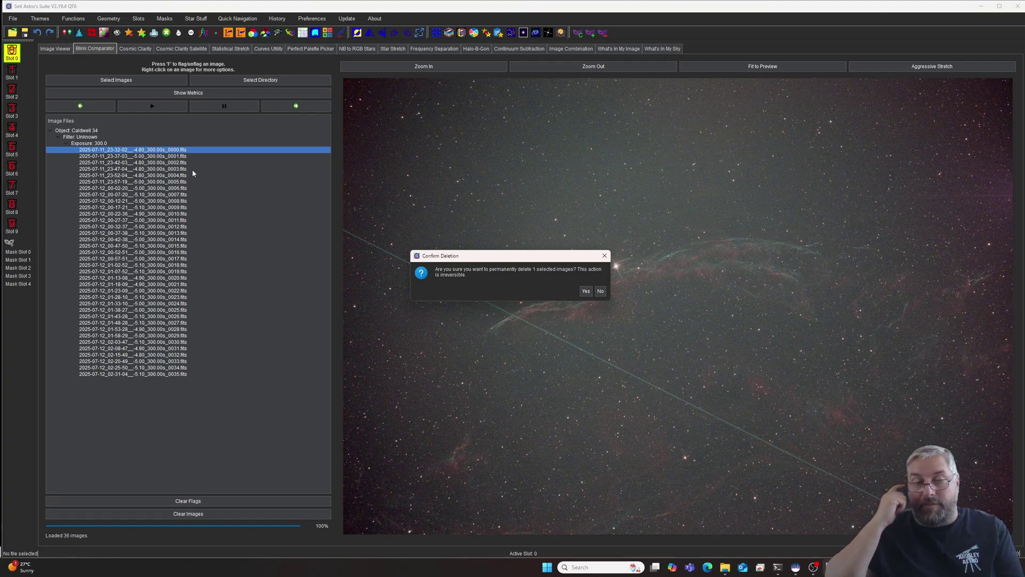
pyautogui.click(586, 291)
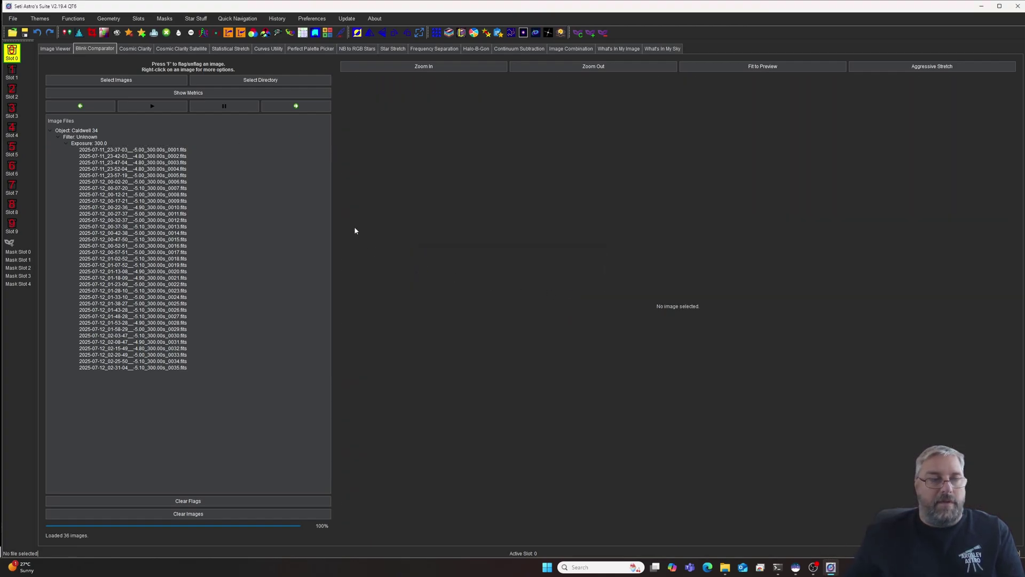
# Delete trailed frame 0001 and close Seti Astro Suite.
pyautogui.click(138, 151)
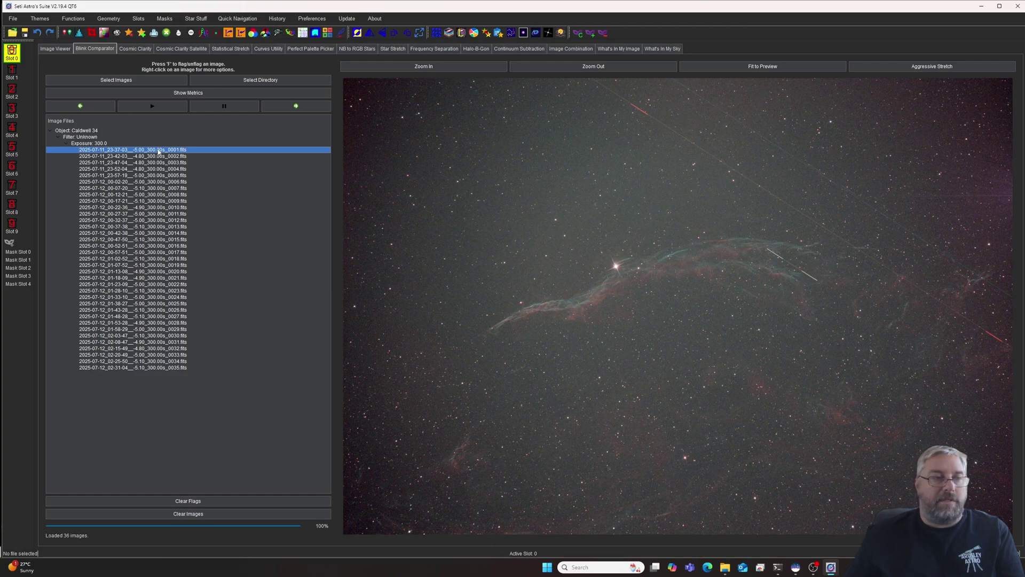
pyautogui.rightClick(159, 152)
pyautogui.click(163, 167)
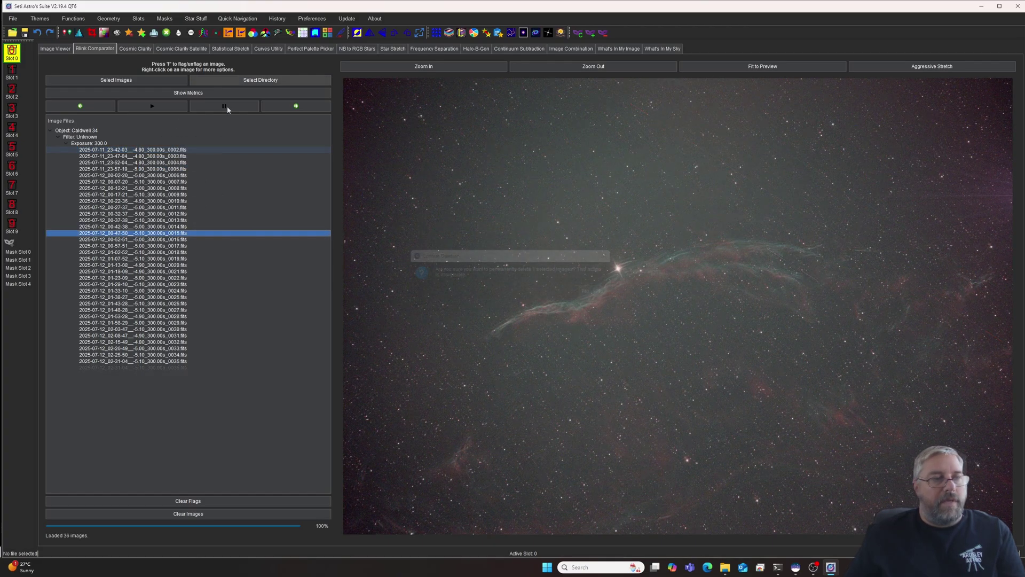
pyautogui.click(1018, 6)
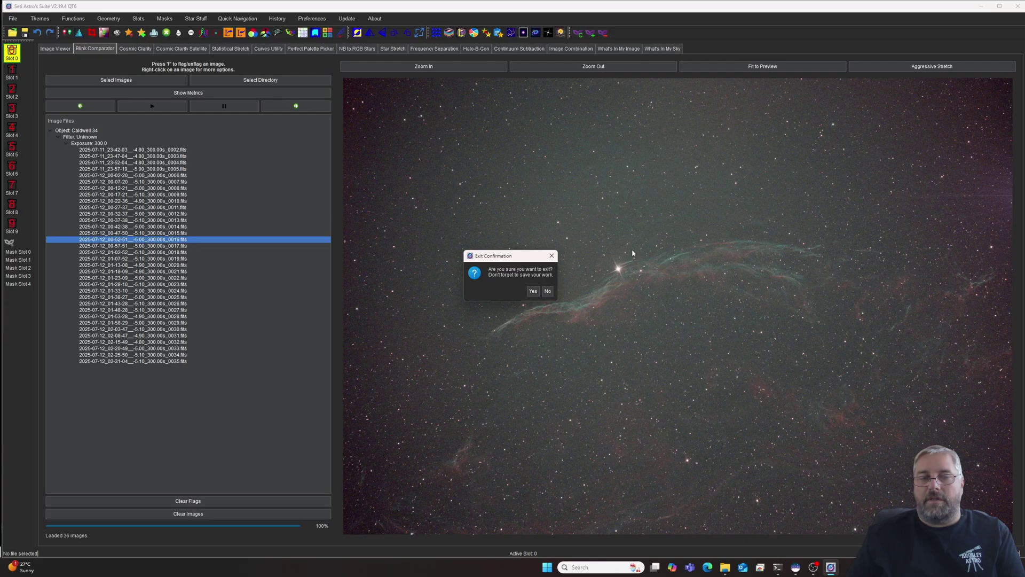
# Quit Seti Astro Suite, stack the 34 frames with the OSC preprocessing script, and open result_10200s.fit.
pyautogui.click(533, 291)
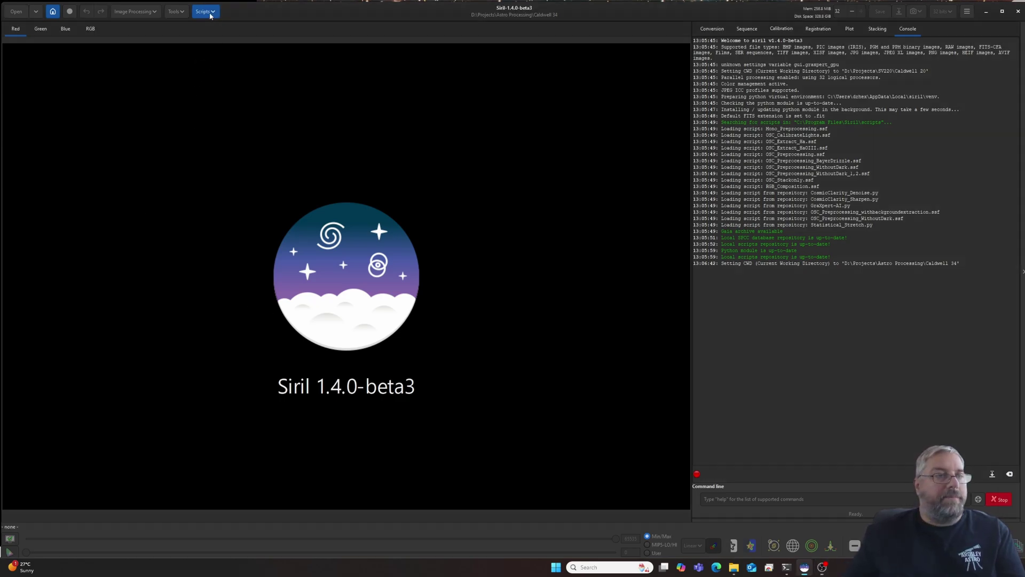
pyautogui.click(206, 11)
pyautogui.click(150, 81)
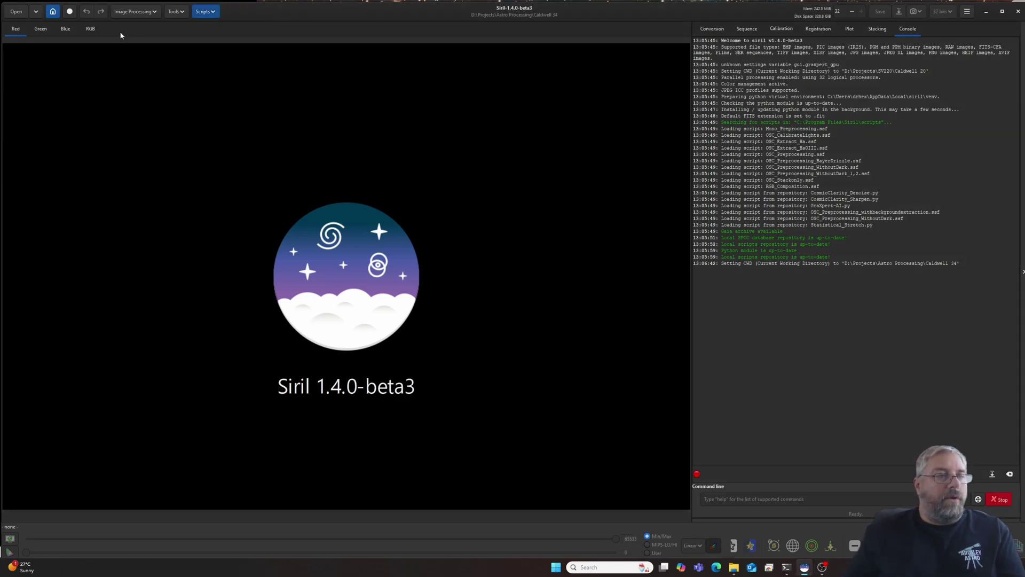
pyautogui.click(209, 12)
pyautogui.moveTo(211, 32)
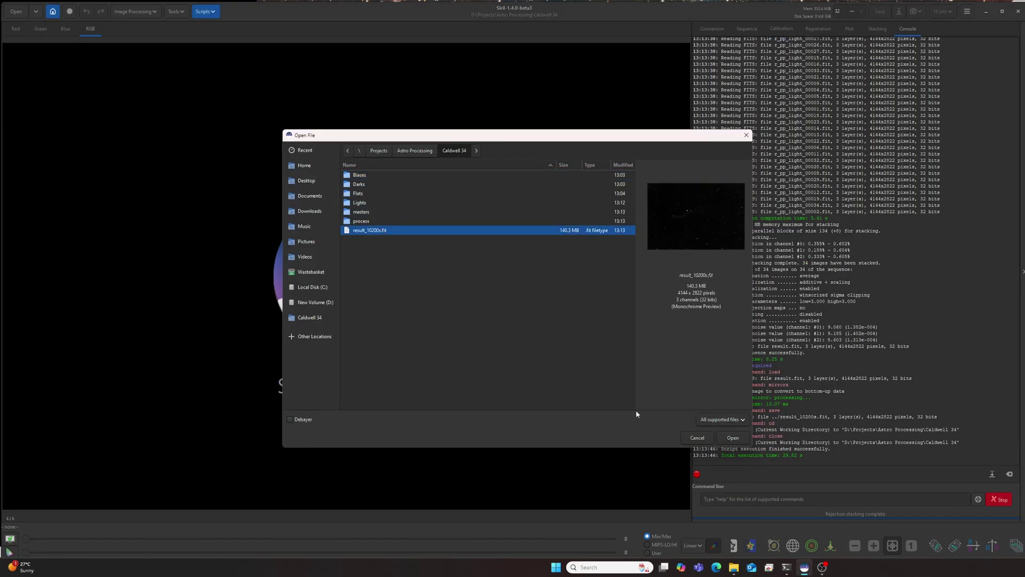
pyautogui.press('Return')
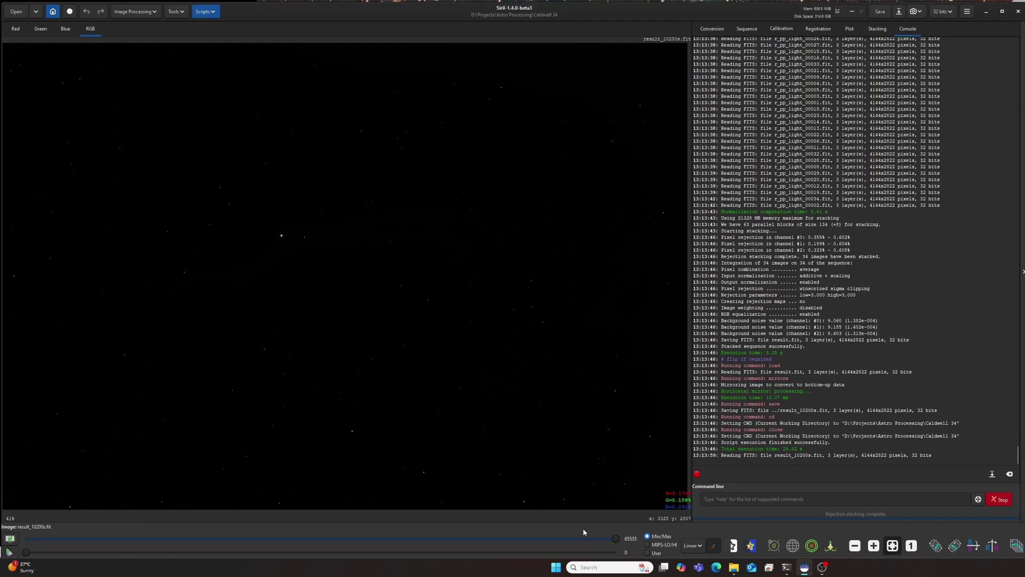
pyautogui.moveTo(8, 47)
pyautogui.mouseDown()
pyautogui.moveTo(230, 286)
pyautogui.moveTo(491, 502)
pyautogui.moveTo(686, 506)
pyautogui.mouseUp()
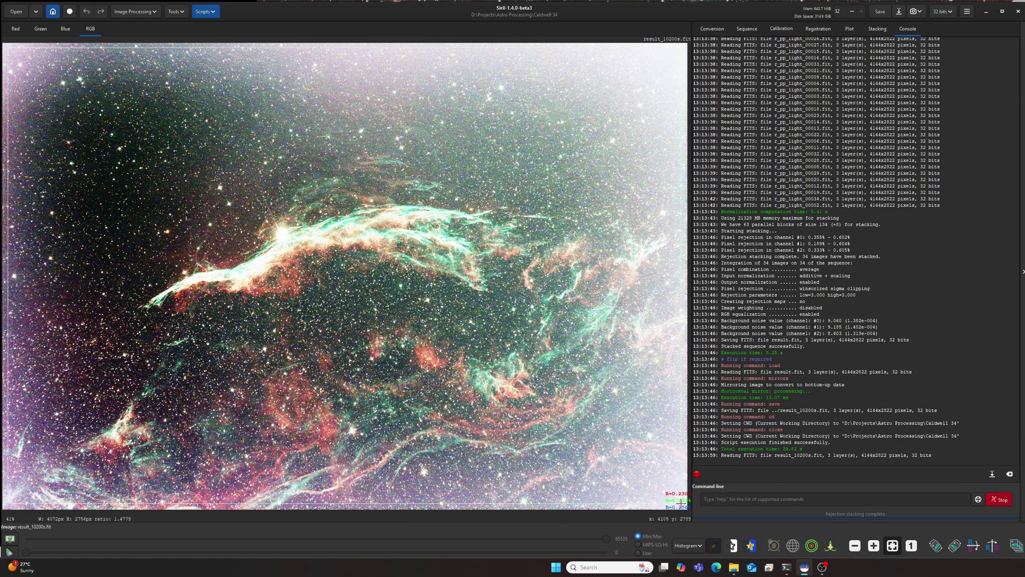
# Run GraXpert AI background extraction on the stacked image with model 1.0.1 and smoothing 0.80.
pyautogui.rightClick(443, 231)
pyautogui.moveTo(493, 310)
pyautogui.press('Escape')
pyautogui.scroll(1, 688, 545)
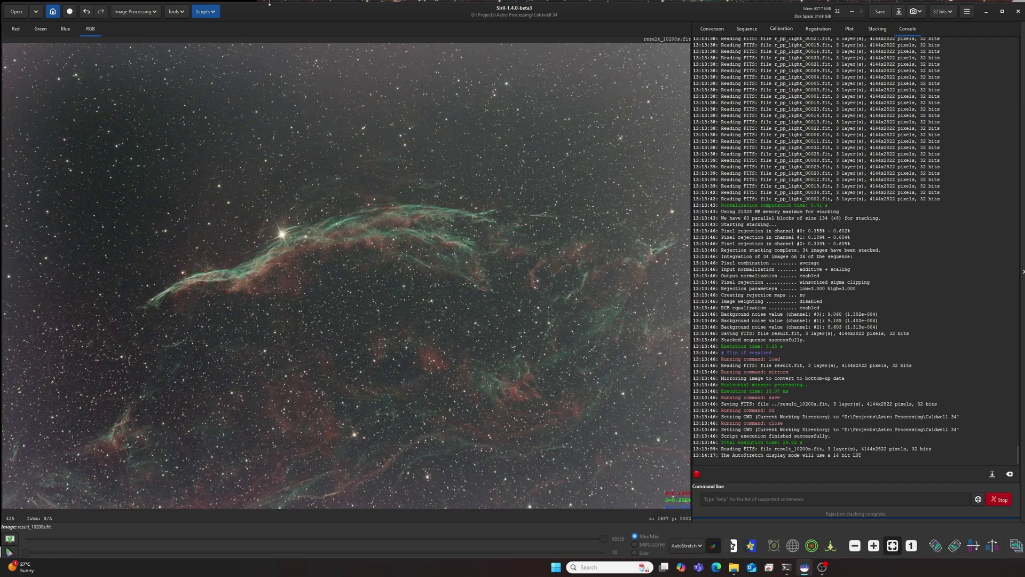
pyautogui.click(206, 11)
pyautogui.moveTo(218, 37)
pyautogui.moveTo(299, 38)
pyautogui.click(358, 57)
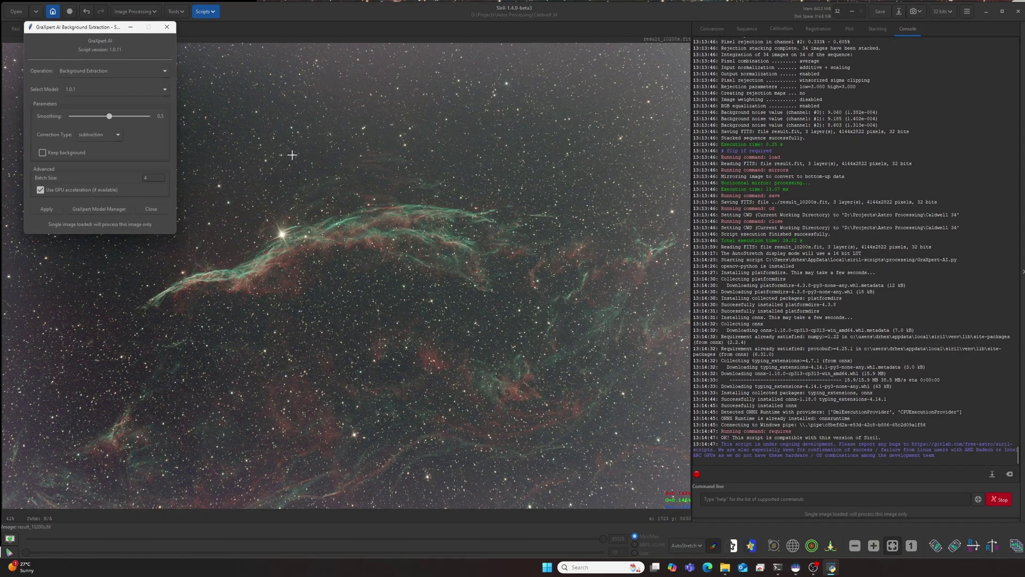
pyautogui.click(89, 90)
pyautogui.click(86, 101)
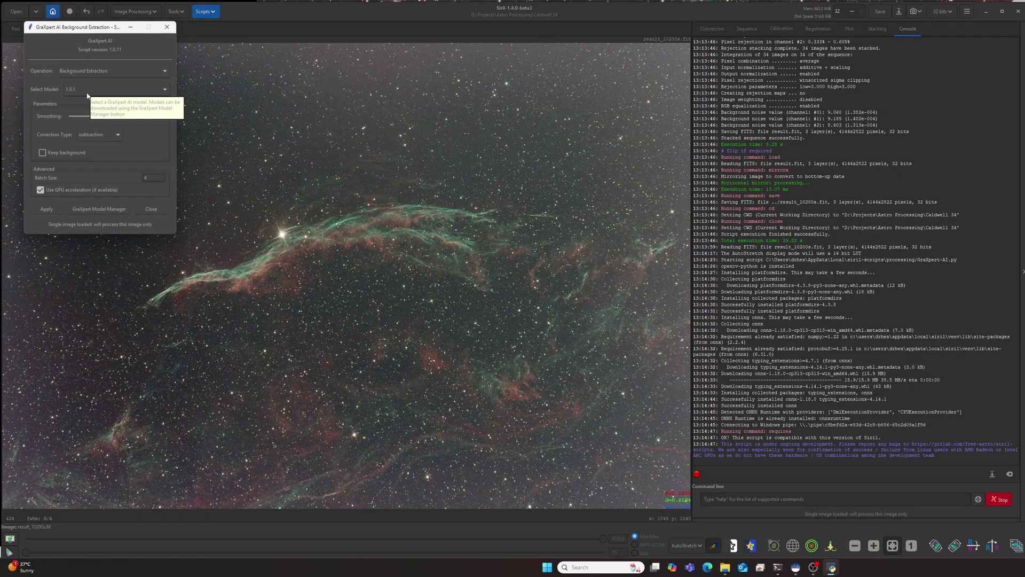
pyautogui.moveTo(109, 116); pyautogui.dragTo(130, 116)
pyautogui.click(47, 209)
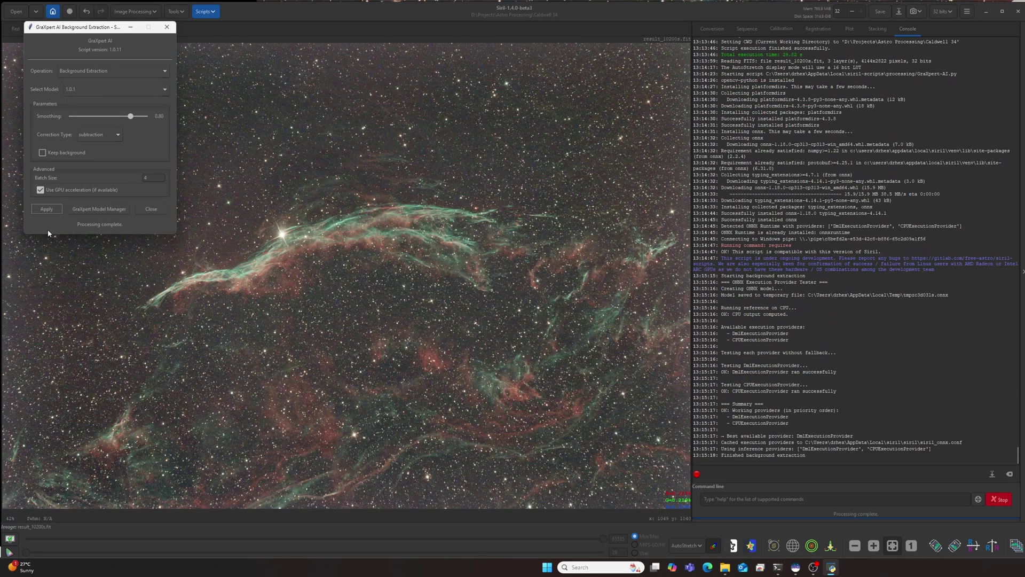
# Plate-solve the background-extracted stacked Veil Nebula image.
pyautogui.click(151, 209)
pyautogui.click(176, 12)
pyautogui.click(261, 43)
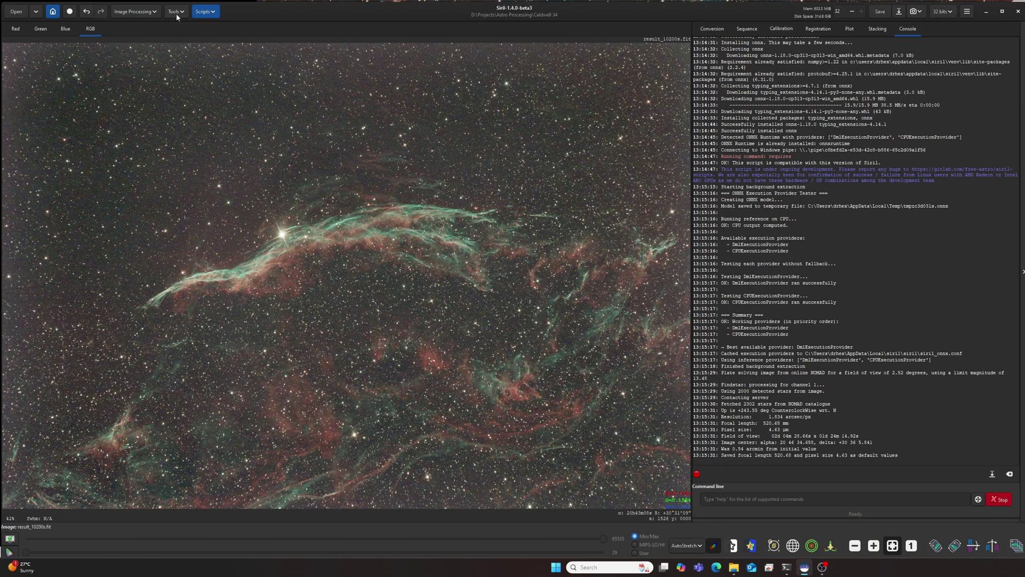
# Run spectrophotometric colour calibration (2021 stars, white balance 0.719, 0.717, 1.000) and close its windows.
pyautogui.click(135, 11)
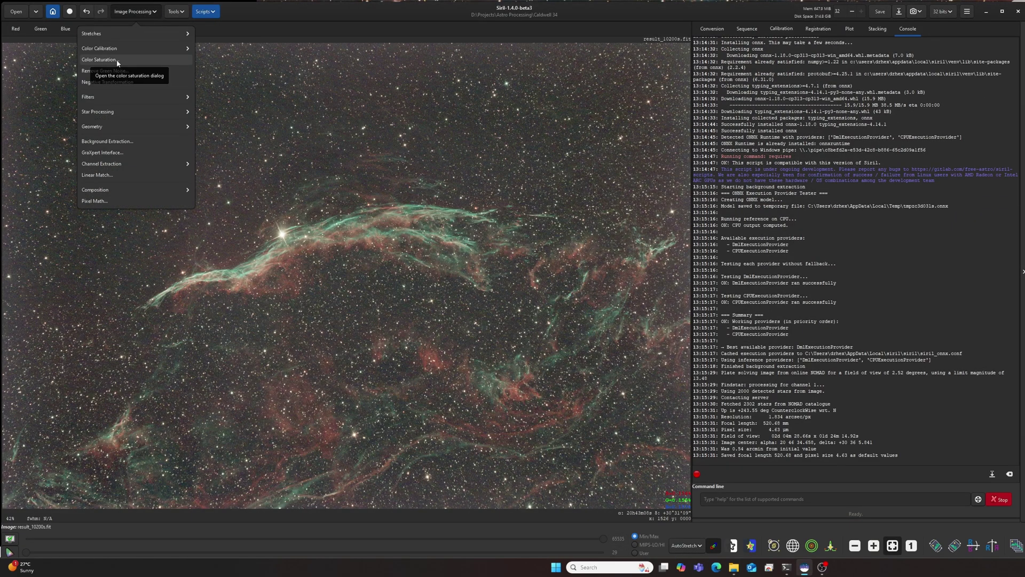
pyautogui.click(128, 63)
pyautogui.click(137, 71)
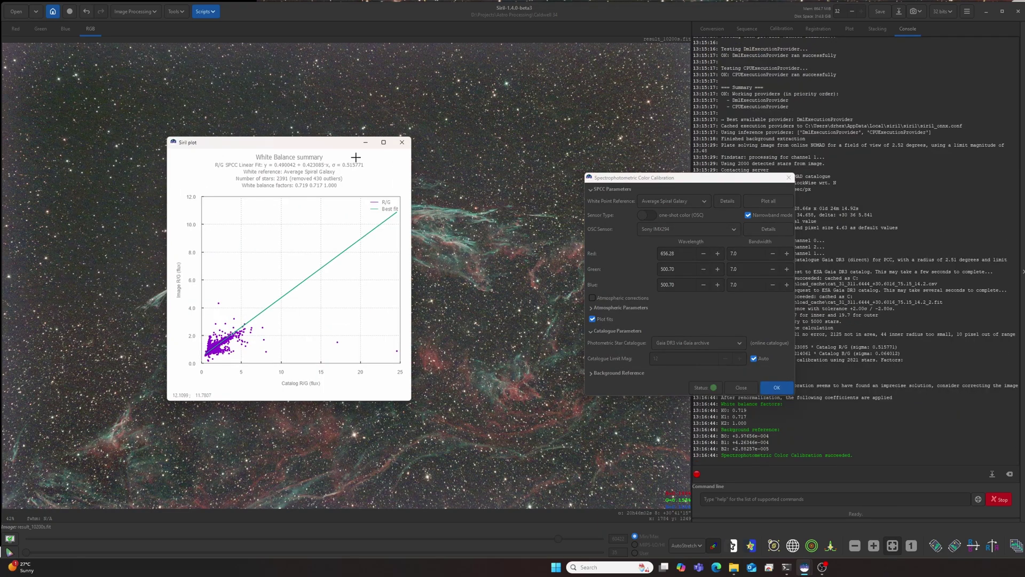
pyautogui.click(404, 142)
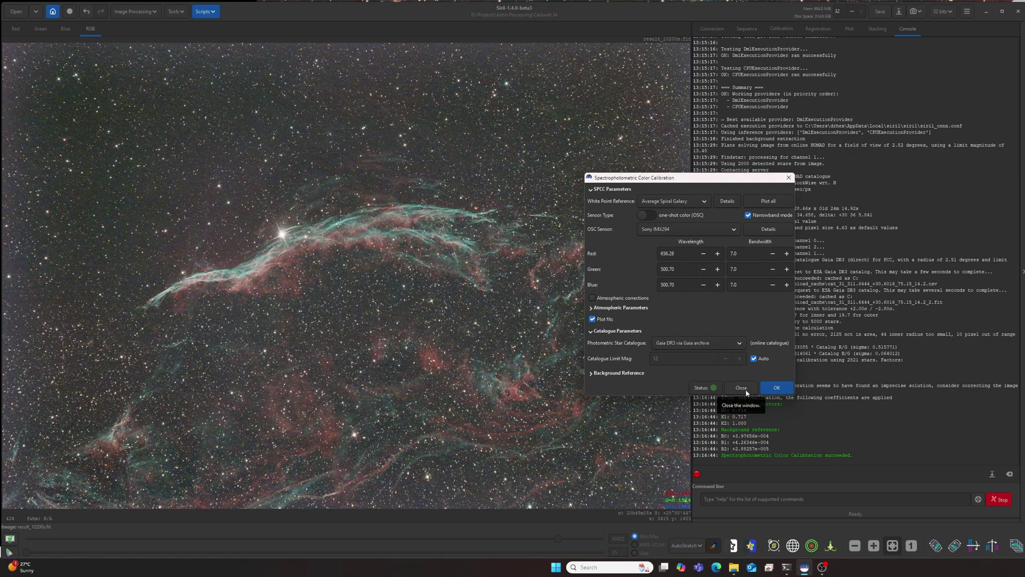
pyautogui.click(741, 388)
pyautogui.click(176, 10)
# Run Cosmic Clarity sharpening in Both mode with stellar amount 0.60 and non-stellar amount 3.
pyautogui.click(204, 10)
pyautogui.click(368, 48)
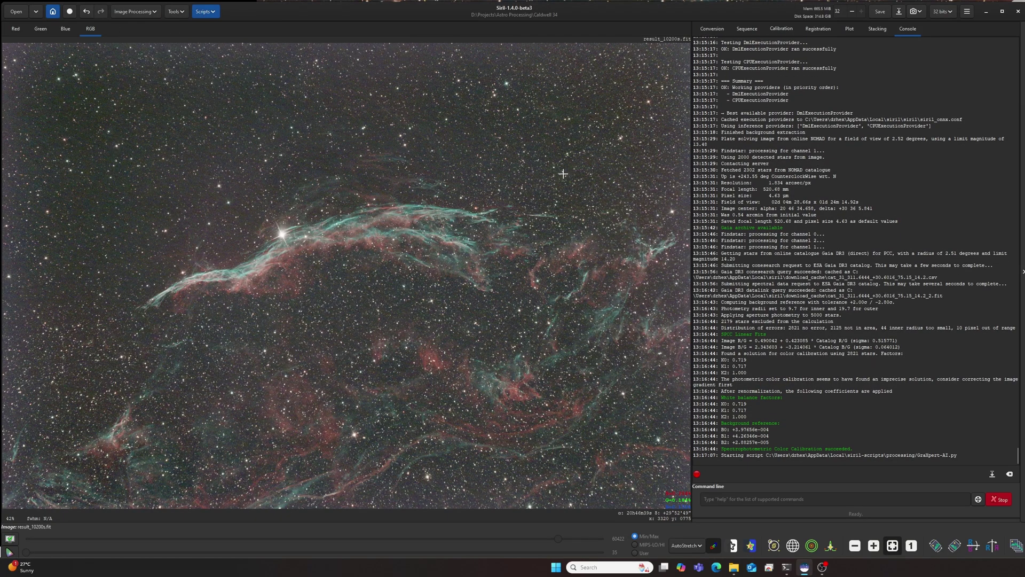
pyautogui.click(205, 11)
pyautogui.click(374, 45)
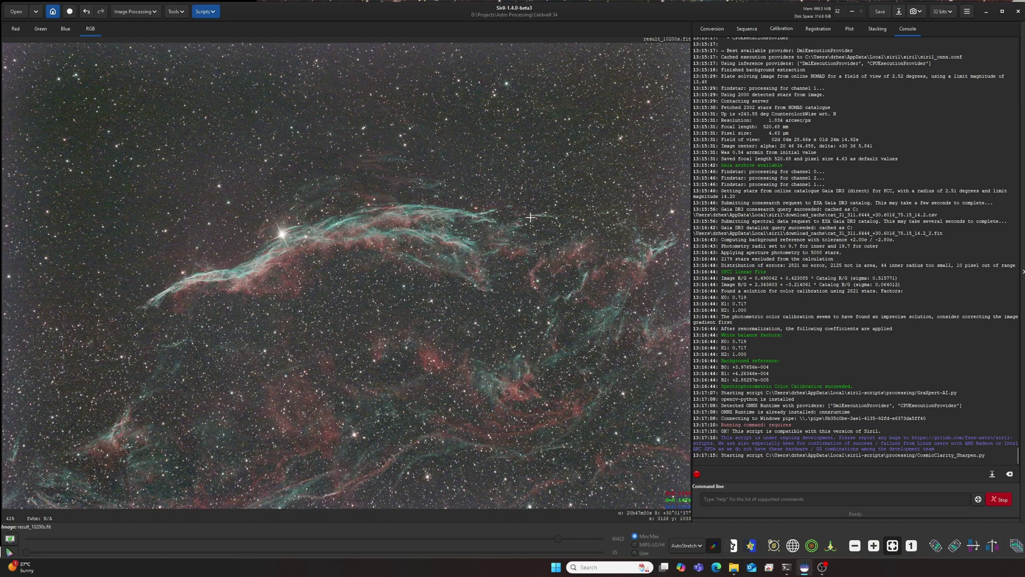
pyautogui.moveTo(191, 231); pyautogui.dragTo(198, 231)
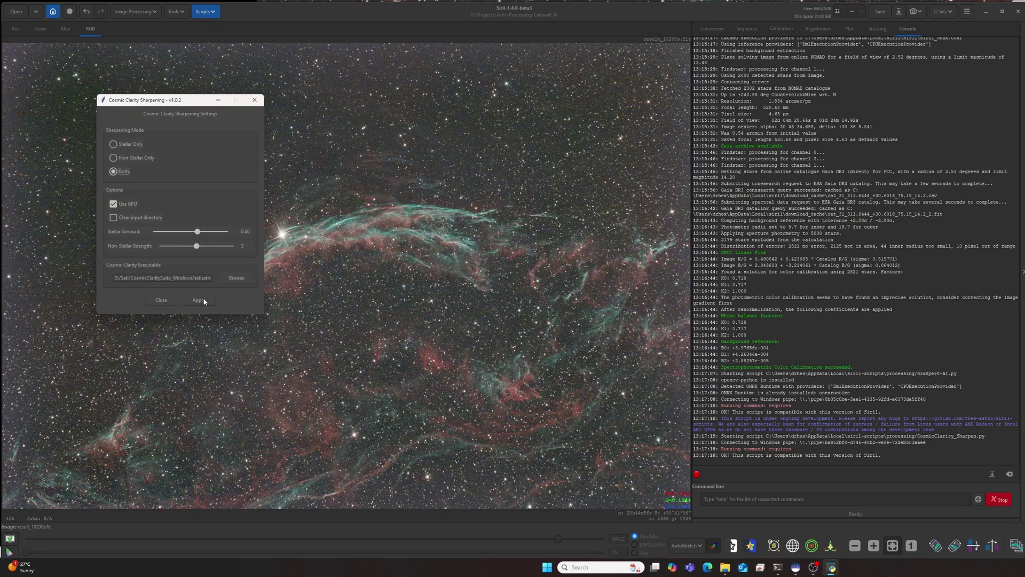
pyautogui.click(198, 300)
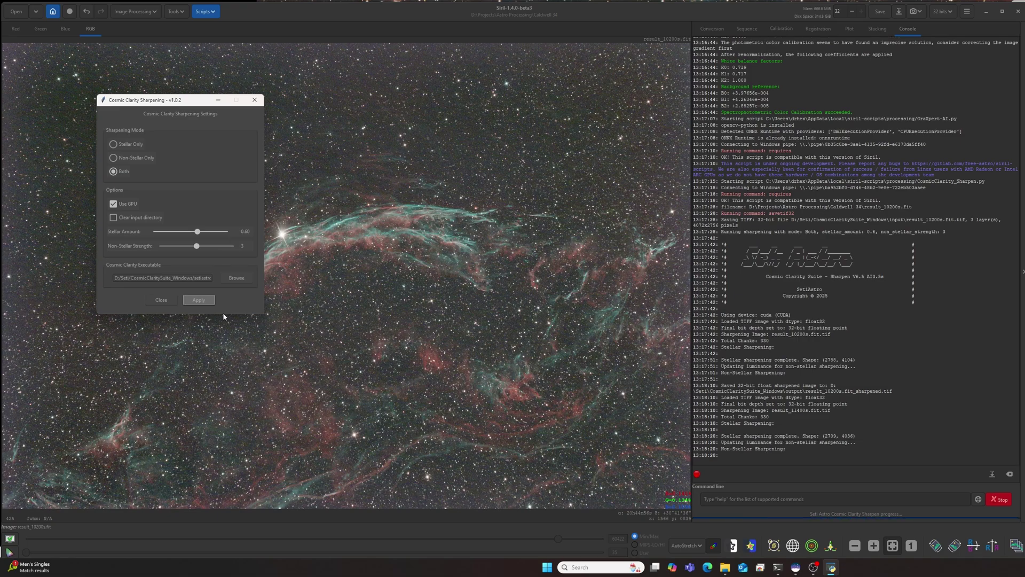
# Run GraXpert AI denoising with model 3.0.2 at strength 0.80 on the sharpened image.
pyautogui.click(158, 302)
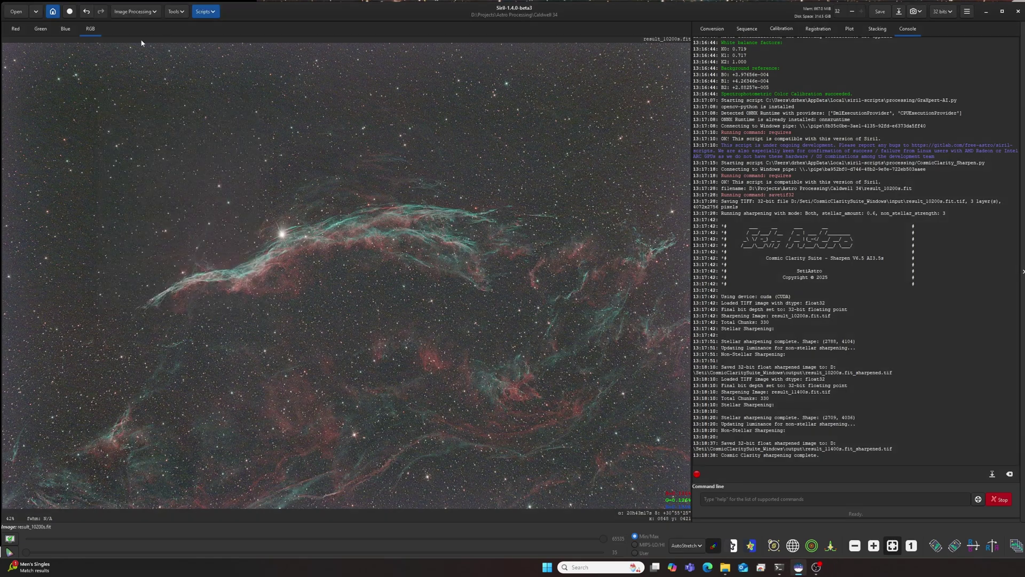
pyautogui.click(205, 11)
pyautogui.click(369, 55)
pyautogui.click(190, 183)
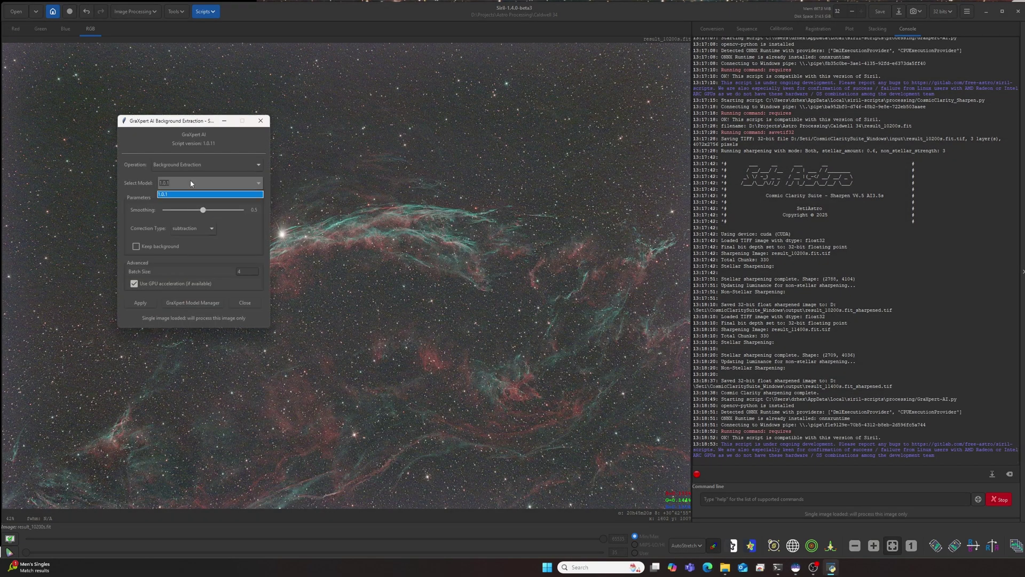
pyautogui.click(203, 164)
pyautogui.click(190, 185)
pyautogui.moveTo(200, 210); pyautogui.dragTo(223, 210)
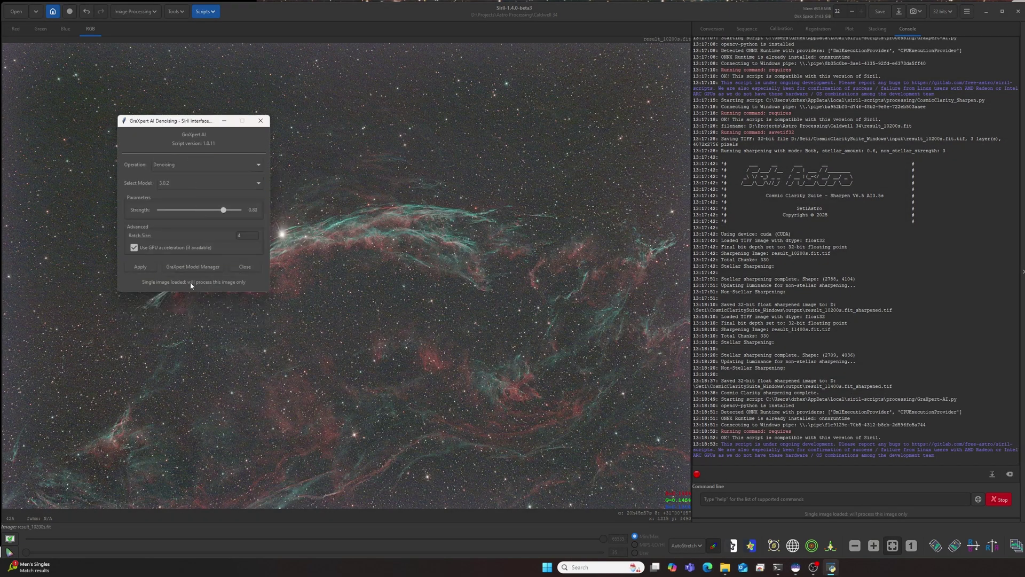
pyautogui.click(132, 267)
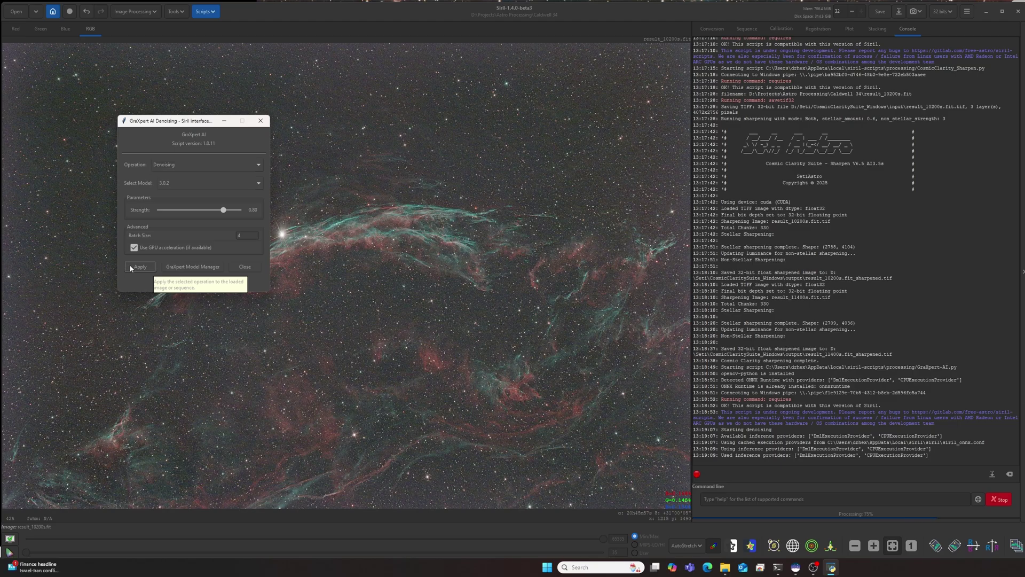
# Apply a first hyperbolic stretch, raising stretch factor and local intensity to reveal the nebula.
pyautogui.scroll(1, 505, 383)
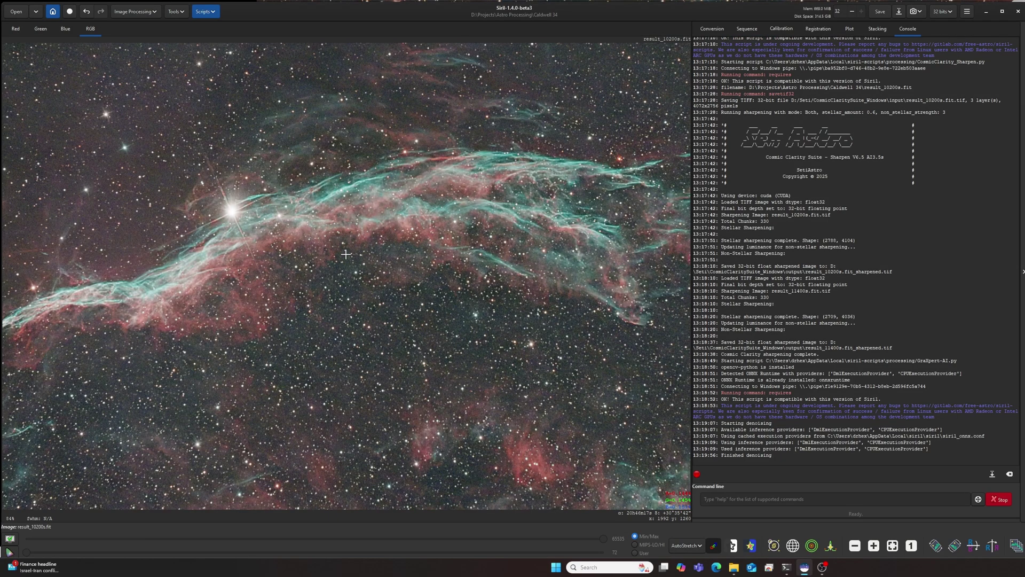
pyautogui.scroll(-2, 505, 383)
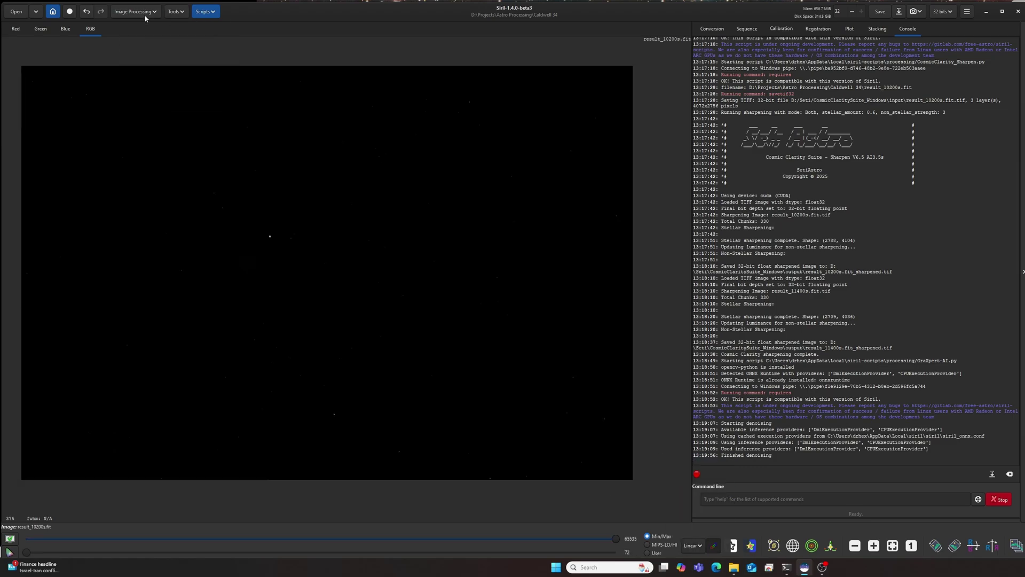
pyautogui.click(135, 11)
pyautogui.click(96, 33)
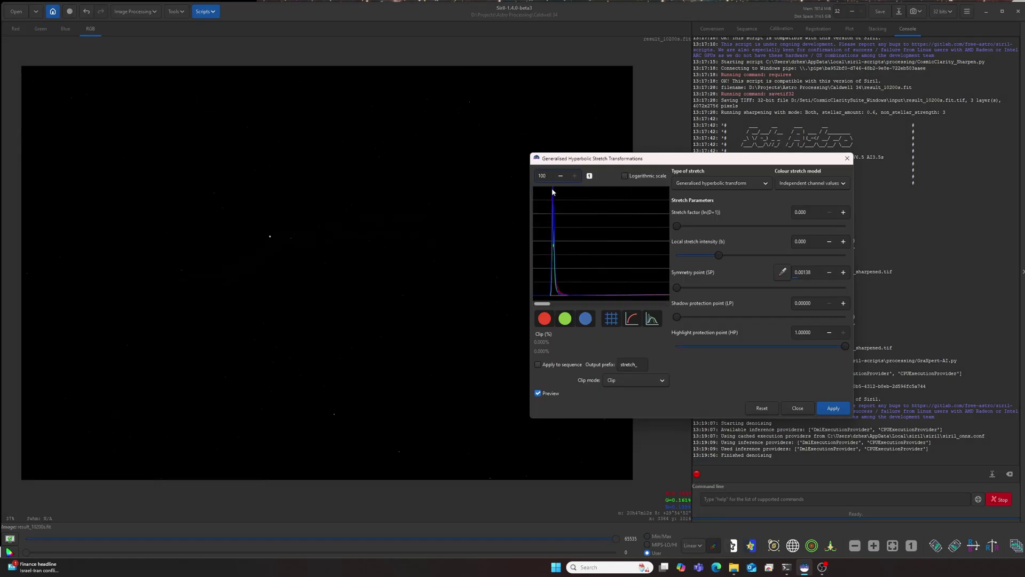
pyautogui.moveTo(677, 225); pyautogui.dragTo(777, 225)
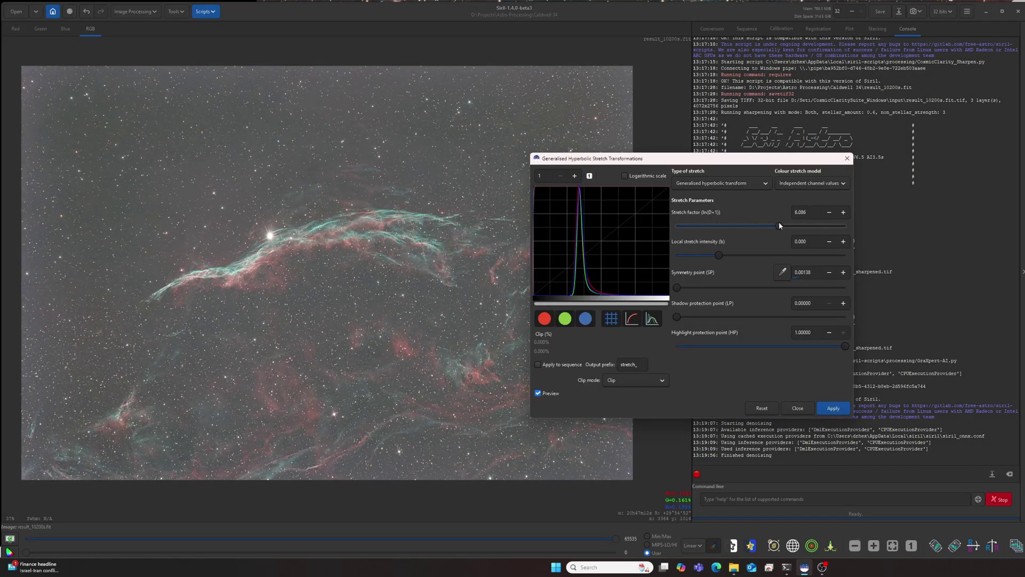
pyautogui.moveTo(718, 255); pyautogui.dragTo(781, 226)
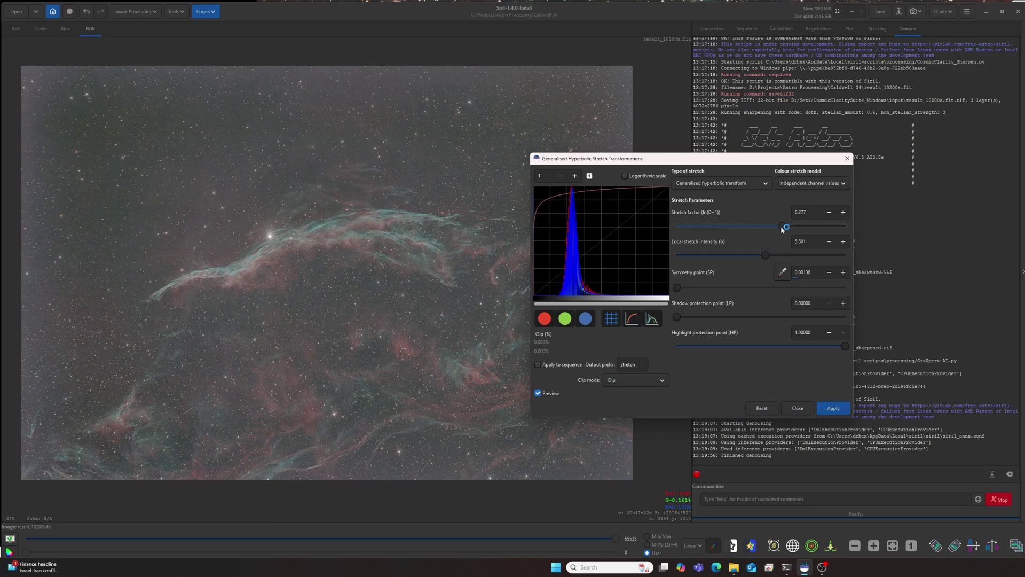
pyautogui.moveTo(680, 158); pyautogui.dragTo(847, 82)
pyautogui.click(854, 107)
# Apply a second stretch with a nebula-sampled symmetry point, protecting highlights and shadows.
pyautogui.click(854, 106)
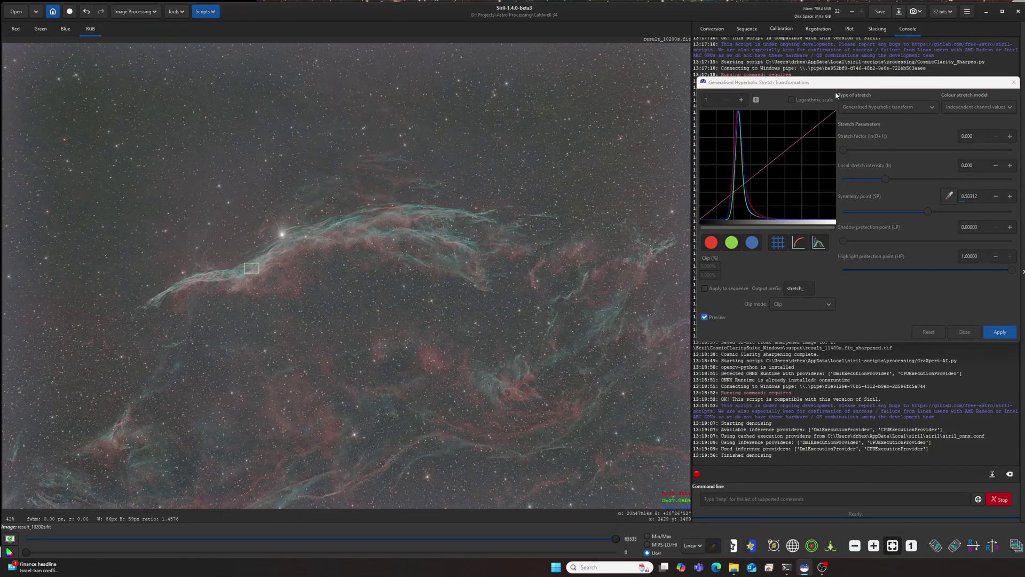
pyautogui.moveTo(843, 150); pyautogui.dragTo(892, 179)
pyautogui.moveTo(1012, 269); pyautogui.dragTo(968, 270)
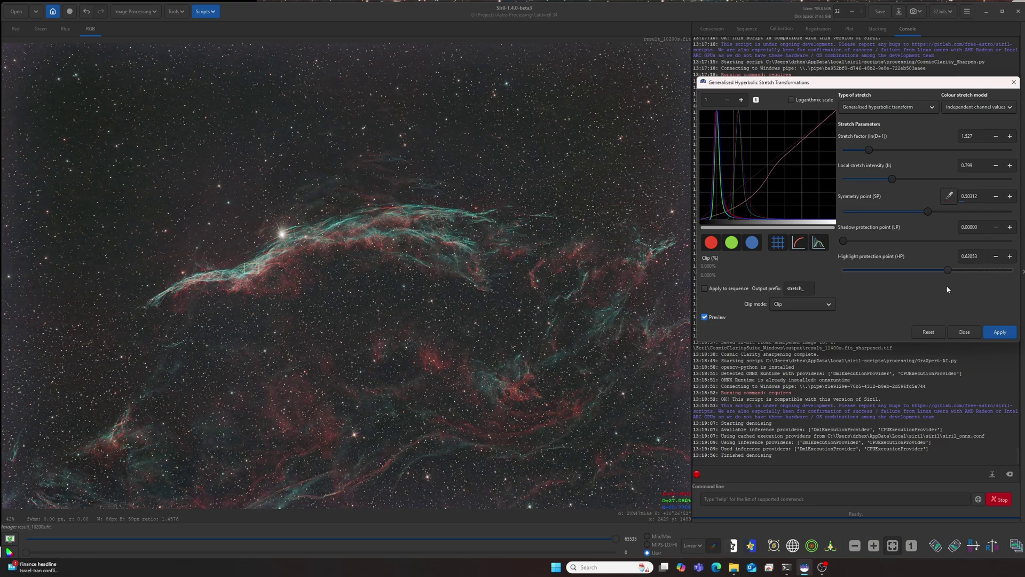
pyautogui.moveTo(843, 241); pyautogui.dragTo(891, 242)
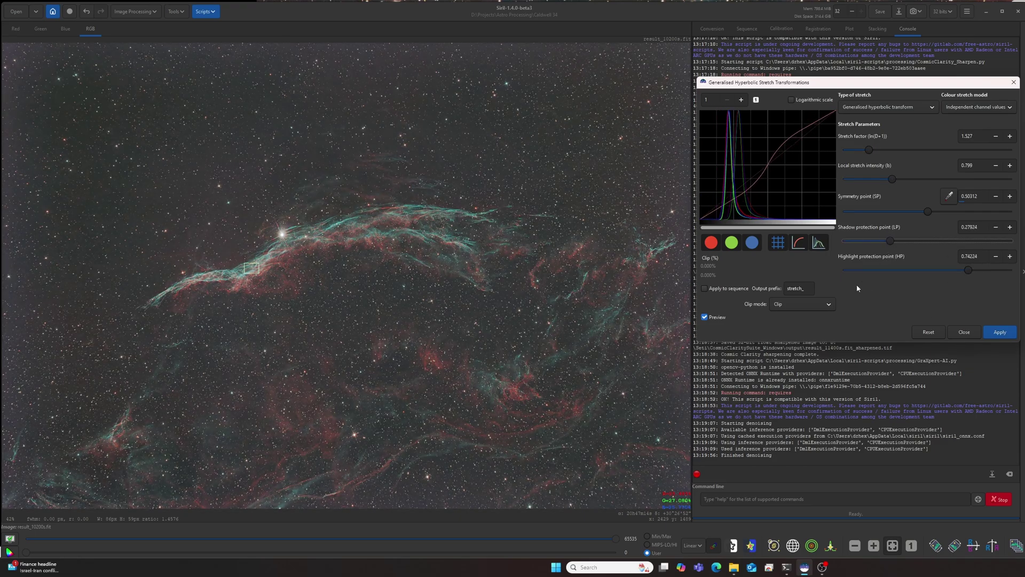
pyautogui.click(889, 107)
# Darken the background by raising the black point with a linear stretch.
pyautogui.click(889, 130)
pyautogui.moveTo(844, 149); pyautogui.dragTo(861, 150)
pyautogui.click(889, 107)
pyautogui.click(889, 83)
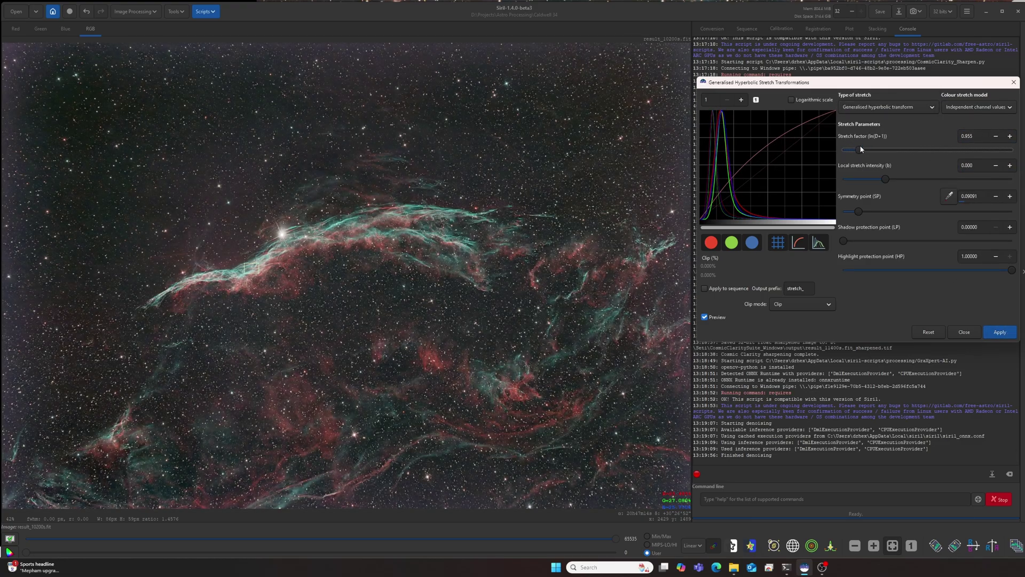
# Subtract the remaining background gradient with RBF-interpolated background extraction.
pyautogui.click(965, 332)
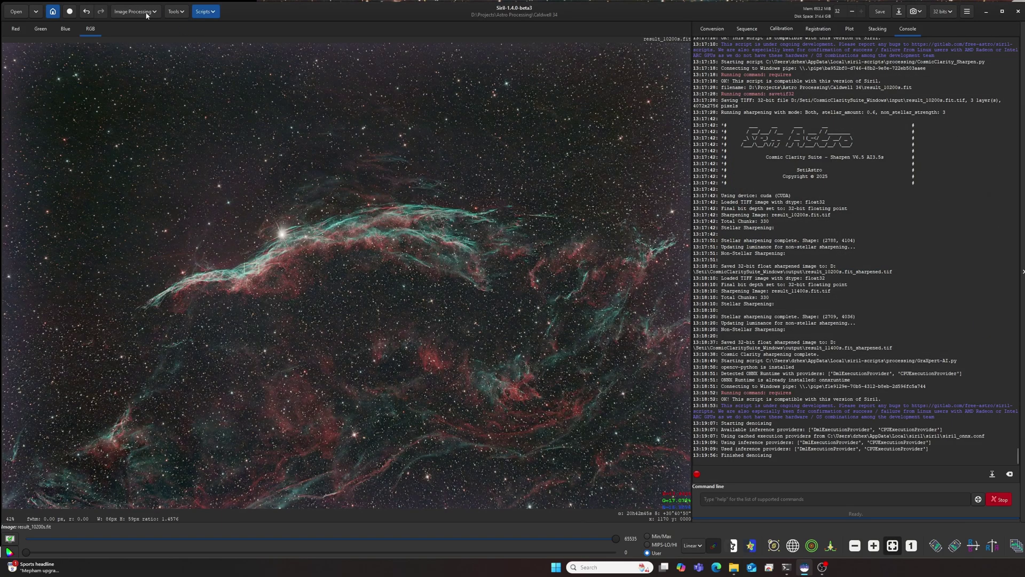
pyautogui.click(147, 15)
pyautogui.click(122, 80)
pyautogui.click(751, 416)
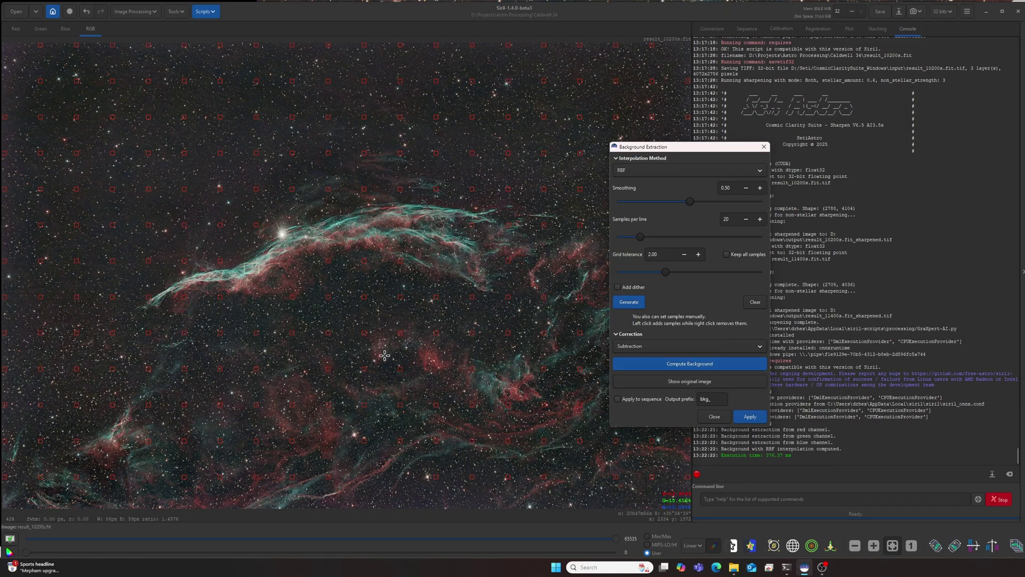
pyautogui.click(510, 346)
pyautogui.scroll(3, 509, 346)
pyautogui.scroll(-3, 509, 346)
# Rescale out-of-range pixels and apply a saturation-model hyperbolic stretch at factor 0.549.
pyautogui.click(137, 11)
pyautogui.click(133, 53)
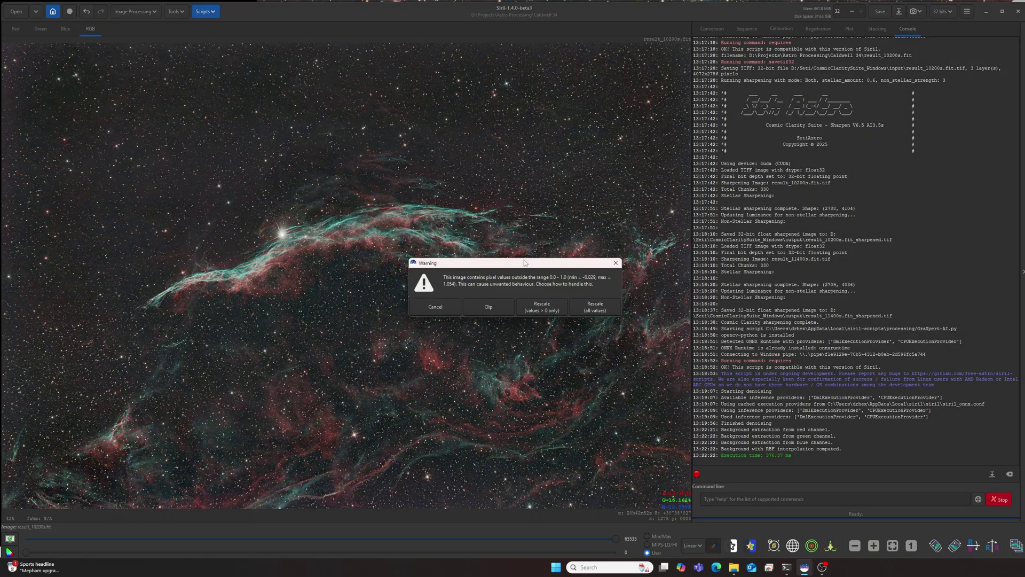
pyautogui.click(556, 312)
pyautogui.click(886, 107)
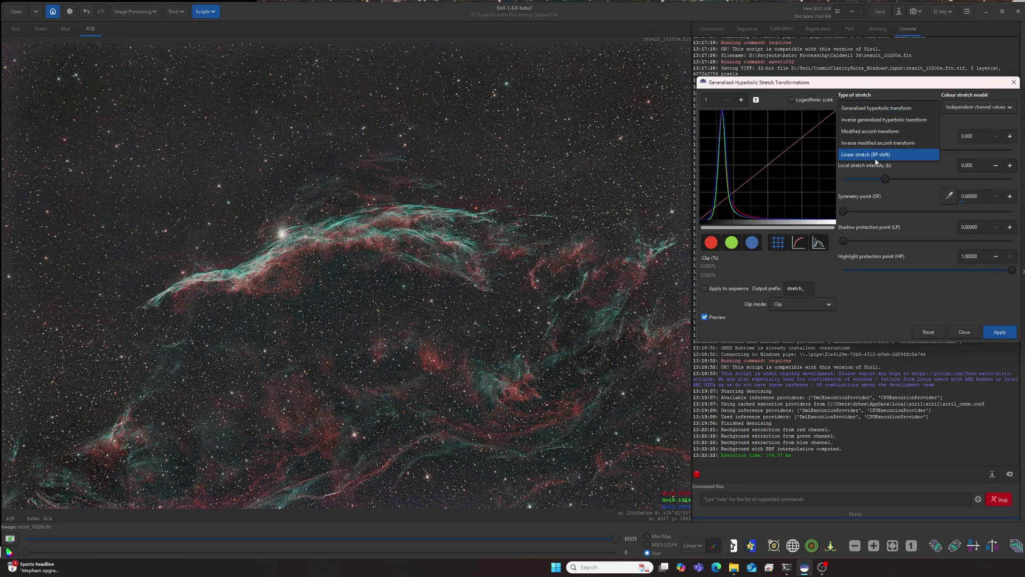
pyautogui.click(887, 106)
pyautogui.click(963, 109)
pyautogui.click(978, 119)
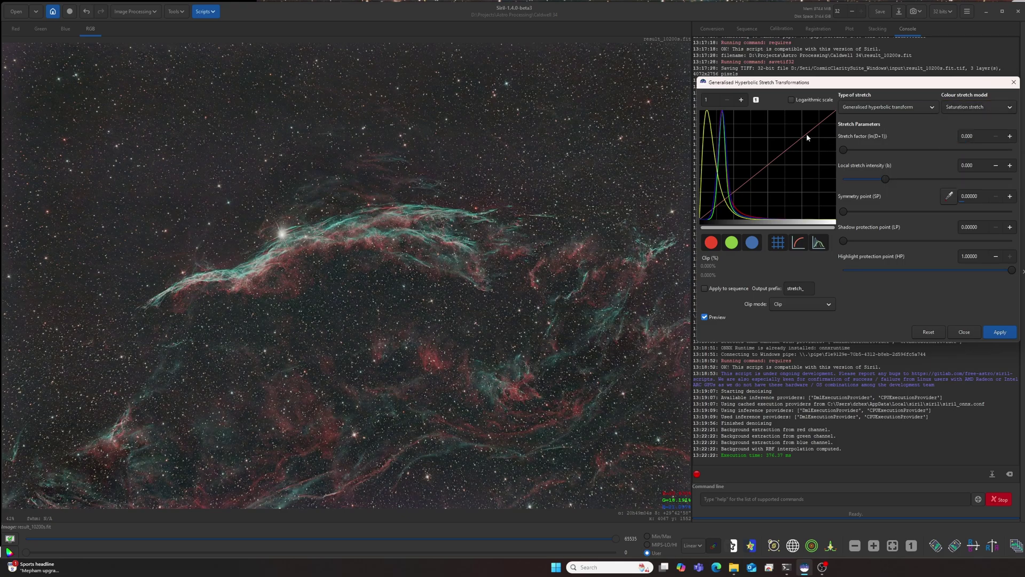
pyautogui.moveTo(844, 150); pyautogui.dragTo(853, 152)
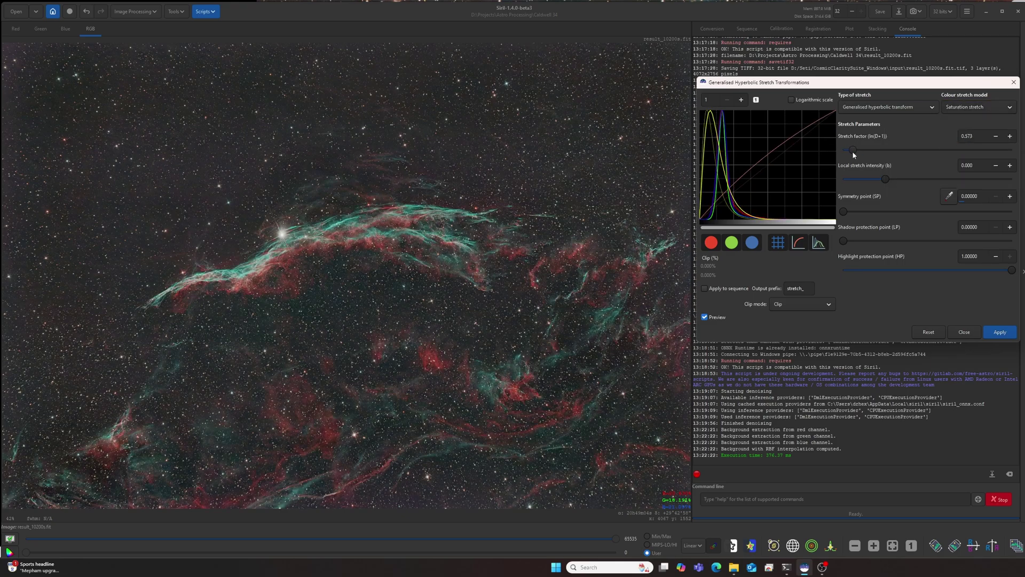
pyautogui.click(999, 332)
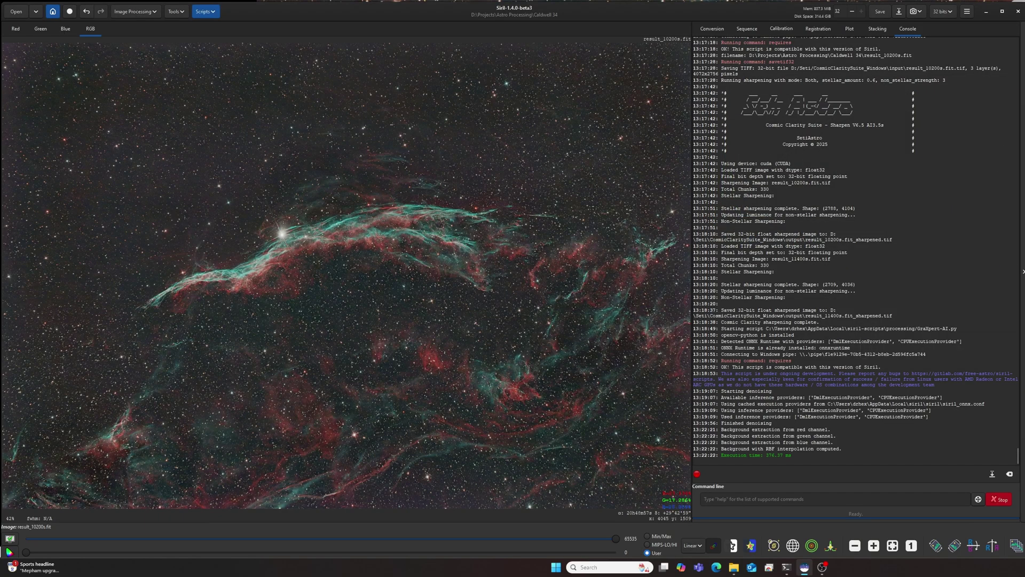